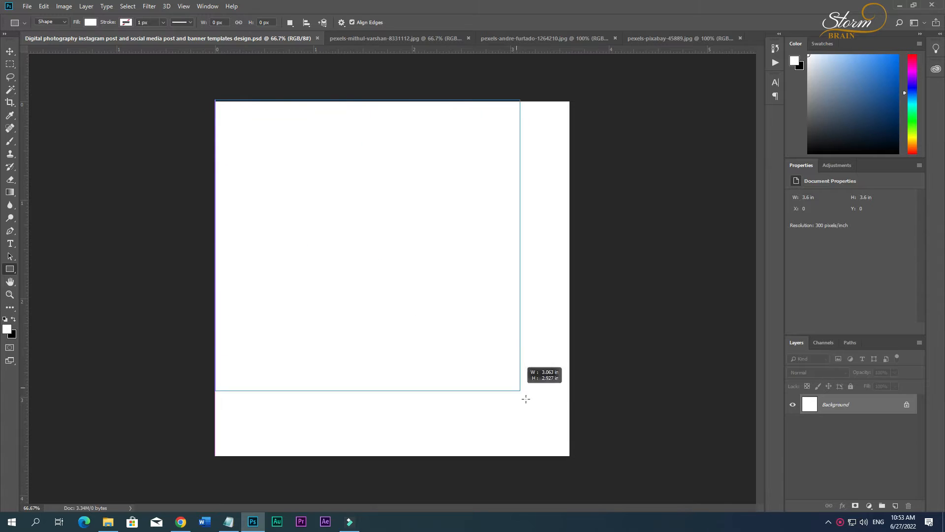
Fill the new rectangle with a solid medium grey.
{"action": "double_click", "coordinate": [808, 412]}
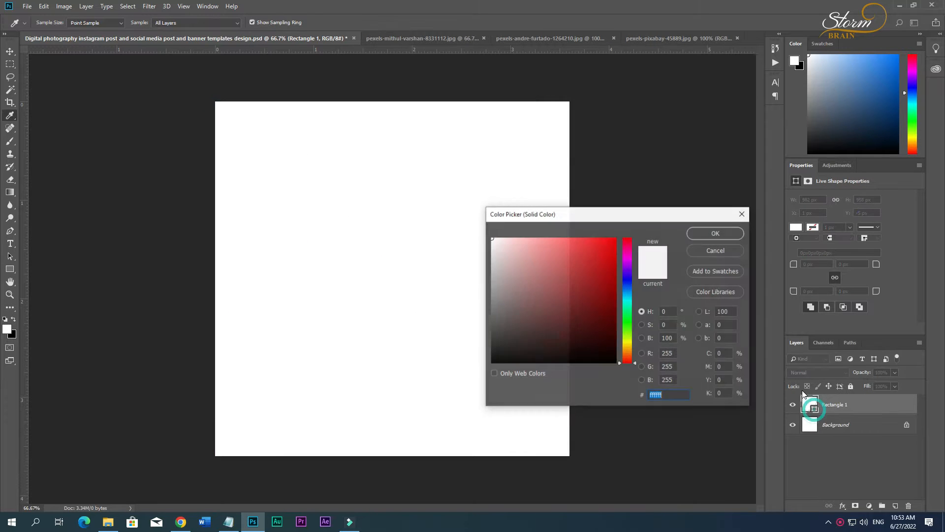
{"action": "left_click_drag", "start_coordinate": [548, 285], "coordinate": [465, 296]}
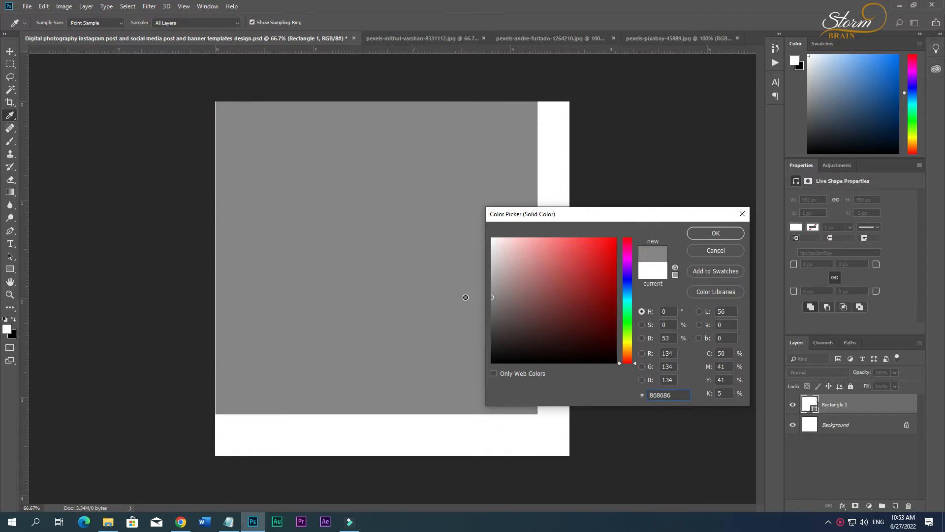
{"action": "left_click", "coordinate": [722, 233]}
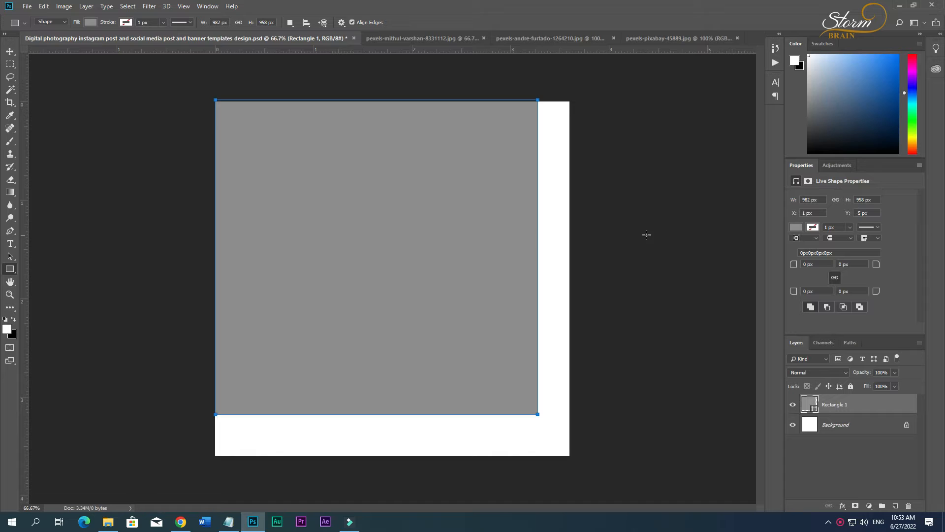
Remove the rectangle's fill and give it a solid grey stroke with colour 8b8b8b.
{"action": "left_click", "coordinate": [91, 22]}
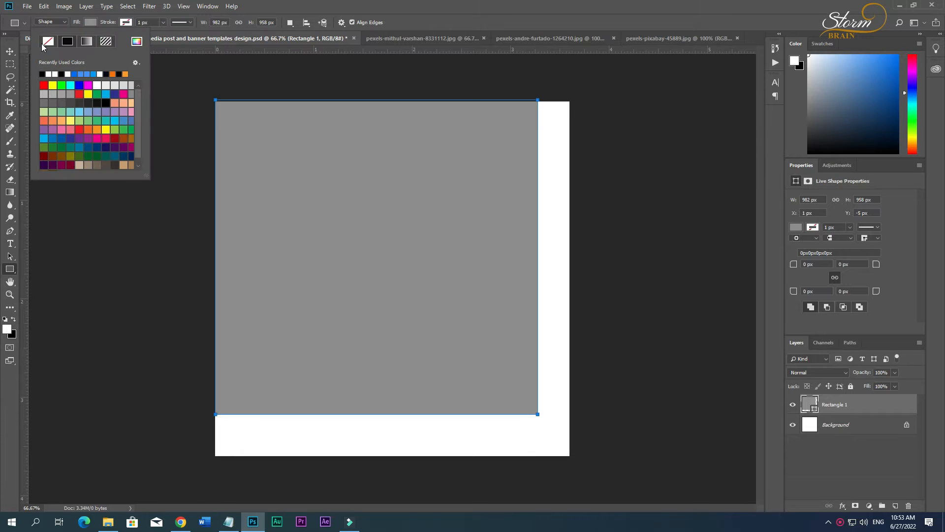
{"action": "left_click", "coordinate": [48, 41]}
{"action": "left_click", "coordinate": [127, 23]}
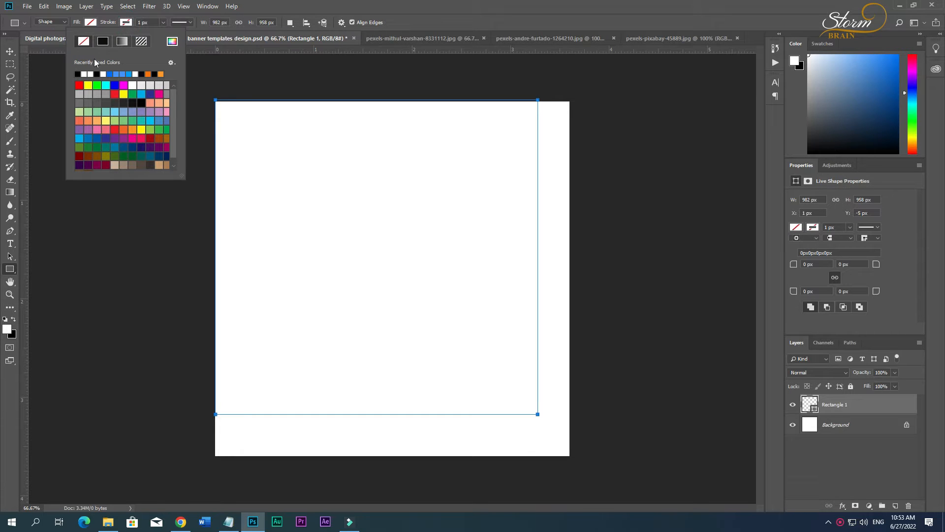
{"action": "left_click", "coordinate": [172, 41]}
{"action": "left_click_drag", "start_coordinate": [571, 316], "coordinate": [477, 297]}
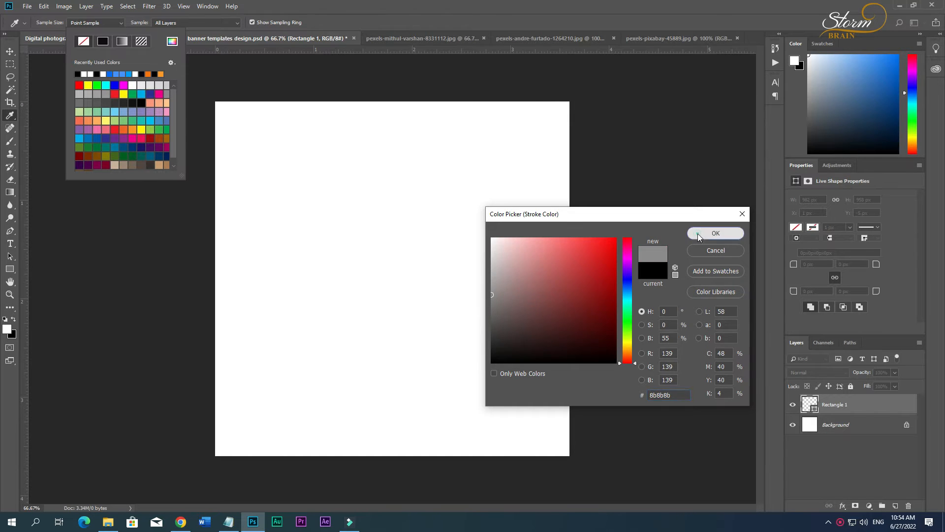
{"action": "left_click", "coordinate": [716, 233]}
Set the rectangle's stroke width to 20 px.
{"action": "left_click", "coordinate": [163, 22]}
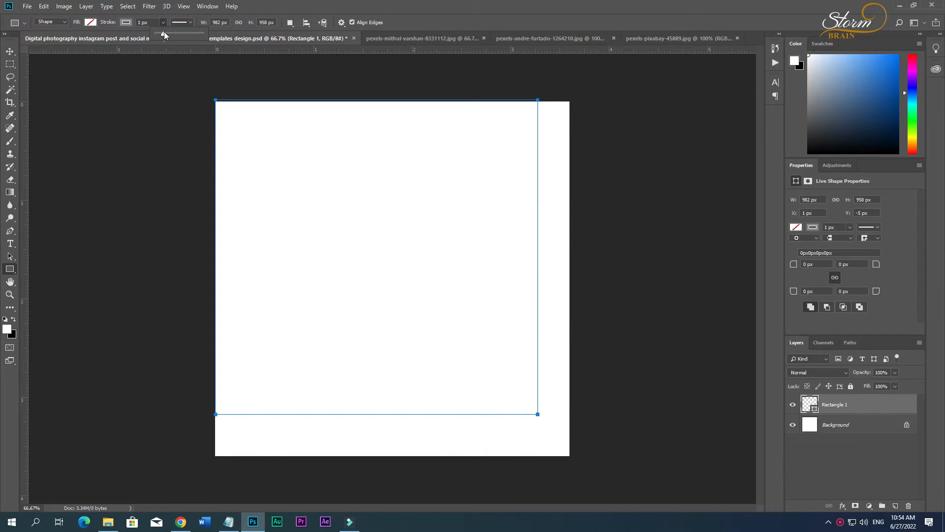
{"action": "mouse_move", "coordinate": [165, 34]}
{"action": "left_mouse_down"}
{"action": "mouse_move", "coordinate": [185, 37]}
{"action": "mouse_move", "coordinate": [100, 31]}
{"action": "left_mouse_up"}
{"action": "left_click", "coordinate": [148, 23]}
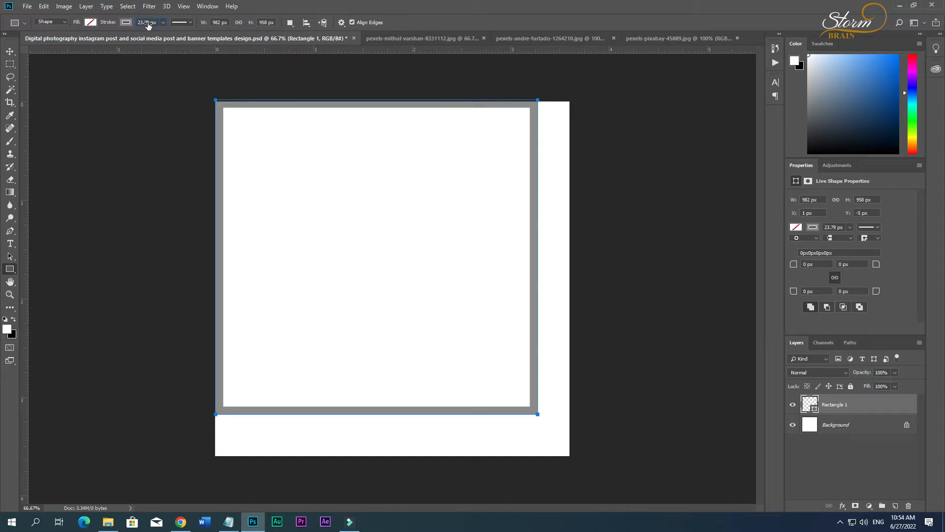
{"action": "type", "text": "20"}
{"action": "key", "text": "Return"}
Move the rectangle to the canvas corner and stretch it to about 1080 by 1080 px so it frames the whole canvas.
{"action": "left_click", "coordinate": [11, 52]}
{"action": "left_click_drag", "start_coordinate": [221, 170], "coordinate": [220, 171]}
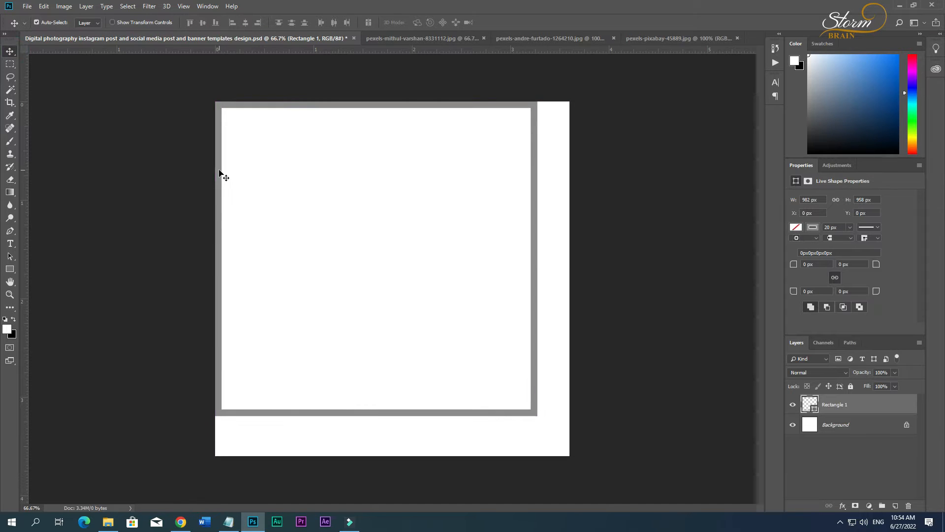
{"action": "key", "text": "ctrl+t"}
{"action": "left_click_drag", "start_coordinate": [536, 416], "coordinate": [567, 454]}
{"action": "left_click_drag", "start_coordinate": [215, 102], "coordinate": [215, 100]}
{"action": "key", "text": "Return"}
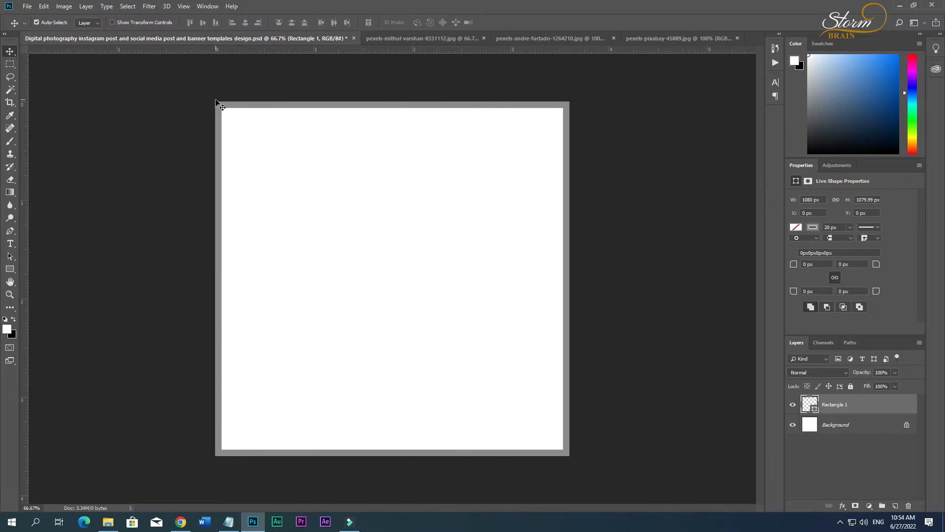
{"action": "left_click", "coordinate": [627, 236]}
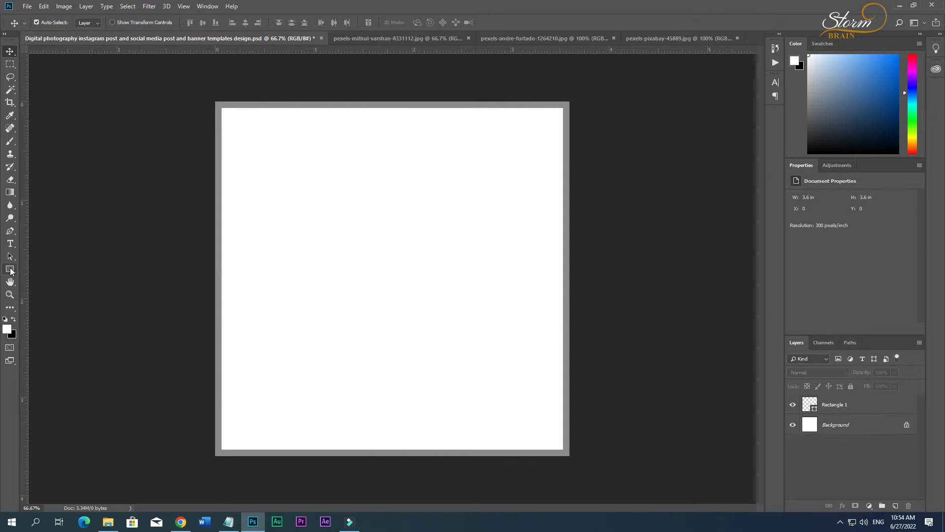
Draw a circle about 351 px in diameter with the Ellipse tool on a new layer, in the right half of the canvas.
{"action": "right_click", "coordinate": [10, 270]}
{"action": "left_click", "coordinate": [57, 290]}
{"action": "left_click", "coordinate": [896, 506]}
{"action": "left_click_drag", "start_coordinate": [439, 191], "coordinate": [555, 306]}
{"action": "left_click", "coordinate": [9, 50]}
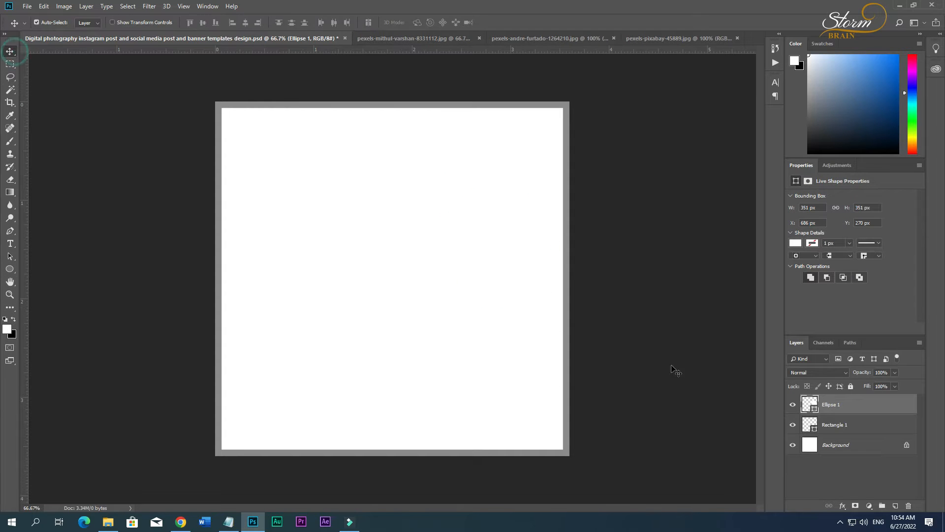
Recolour the circle coral red and move it up against the frame's inner top edge.
{"action": "double_click", "coordinate": [814, 409]}
{"action": "left_click", "coordinate": [569, 280]}
{"action": "left_click_drag", "start_coordinate": [570, 281], "coordinate": [566, 215]}
{"action": "left_click", "coordinate": [708, 234]}
{"action": "left_click_drag", "start_coordinate": [477, 237], "coordinate": [486, 161]}
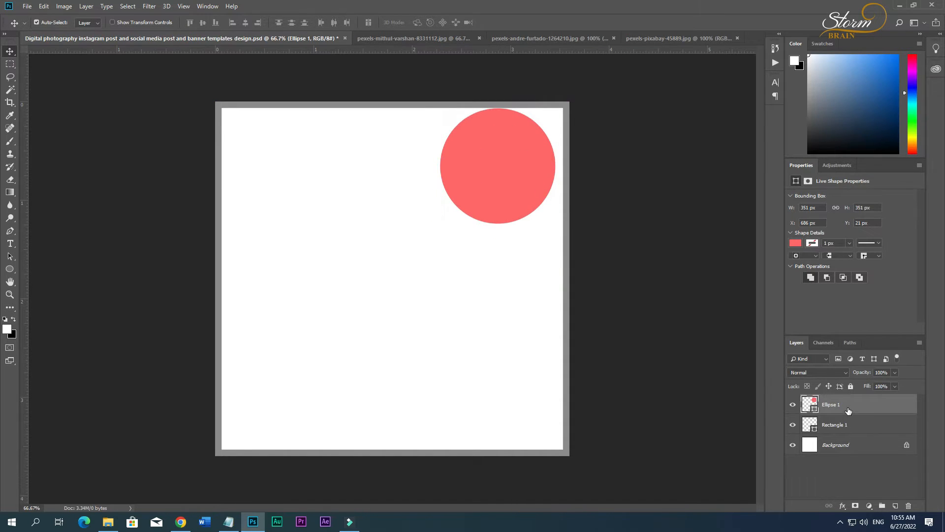
Duplicate the circle, place the copy directly below the original, and enlarge it to about 498 px in diameter.
{"action": "left_click_drag", "start_coordinate": [849, 409], "coordinate": [852, 437]}
{"action": "left_click_drag", "start_coordinate": [510, 167], "coordinate": [566, 383]}
{"action": "key", "text": "ctrl+bracketright"}
{"action": "key", "text": "Up"}
{"action": "key", "text": "Up"}
{"action": "key", "text": "Up"}
{"action": "key", "text": "Up"}
{"action": "key", "text": "Up"}
{"action": "key", "text": "Up"}
{"action": "key", "text": "ctrl+t"}
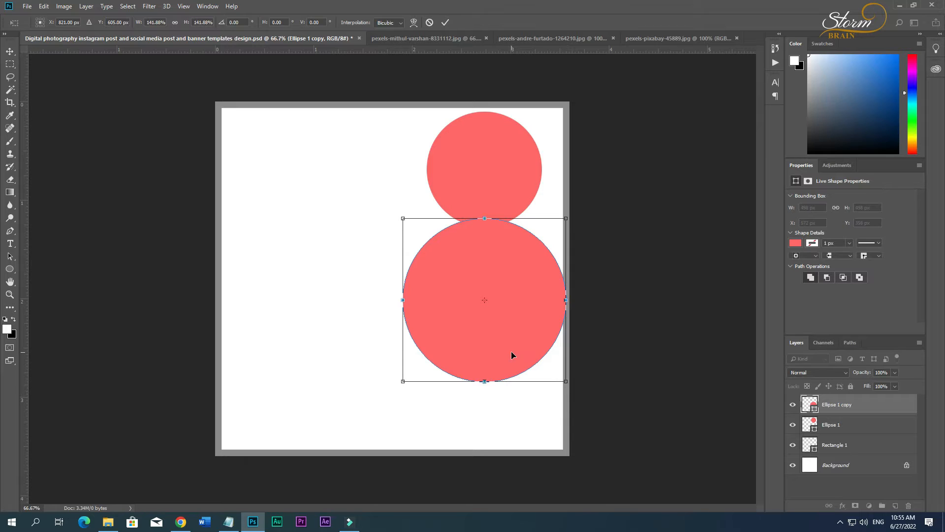
{"action": "key", "text": "Return"}
Select both circles and nudge them left together until the larger one sits at about X 518 px.
{"action": "left_click", "coordinate": [826, 420], "text": "shift"}
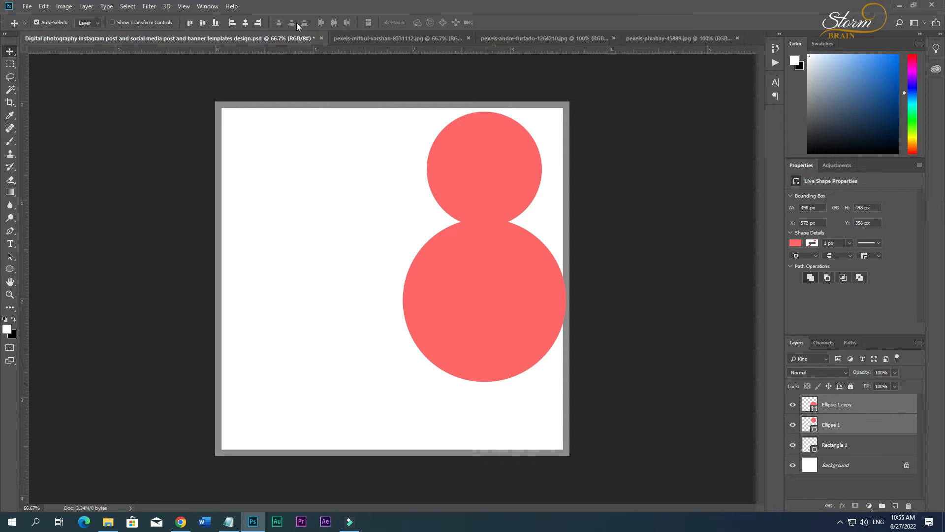
{"action": "left_click", "coordinate": [588, 179]}
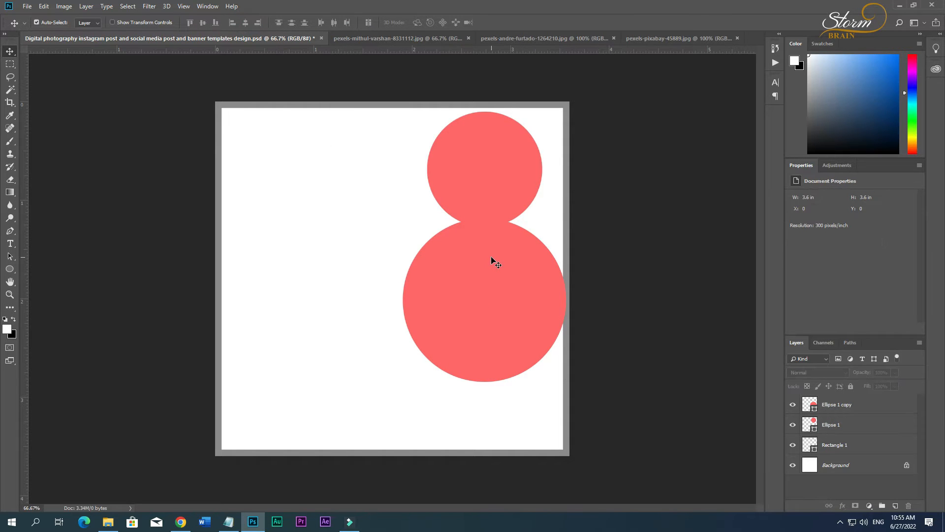
{"action": "left_click", "coordinate": [847, 422]}
{"action": "left_click", "coordinate": [835, 408], "text": "shift"}
{"action": "key", "text": "Left"}
{"action": "key", "text": "Left"}
{"action": "key", "text": "Left"}
{"action": "key", "text": "Left"}
{"action": "key", "text": "Left"}
{"action": "key", "text": "Left"}
{"action": "key", "text": "Left"}
{"action": "key", "text": "Left"}
{"action": "key", "text": "Left"}
{"action": "key", "text": "Left"}
{"action": "key", "text": "Left"}
{"action": "key", "text": "Left"}
{"action": "key", "text": "Left"}
{"action": "key", "text": "Left"}
{"action": "key", "text": "Left"}
{"action": "key", "text": "Left"}
{"action": "key", "text": "Left"}
{"action": "key", "text": "Left"}
{"action": "key", "text": "Left"}
{"action": "key", "text": "Left"}
{"action": "key", "text": "Left"}
{"action": "key", "text": "Left"}
{"action": "key", "text": "Left"}
{"action": "key", "text": "Left"}
{"action": "key", "text": "Left"}
{"action": "key", "text": "Left"}
{"action": "key", "text": "Left"}
{"action": "key", "text": "Left"}
{"action": "key", "text": "Left"}
{"action": "key", "text": "Left"}
{"action": "key", "text": "Left"}
{"action": "key", "text": "Left"}
{"action": "key", "text": "Left"}
{"action": "key", "text": "Left"}
{"action": "key", "text": "Left"}
{"action": "key", "text": "Left"}
{"action": "key", "text": "Left"}
{"action": "key", "text": "Left"}
{"action": "key", "text": "Left"}
{"action": "key", "text": "Left"}
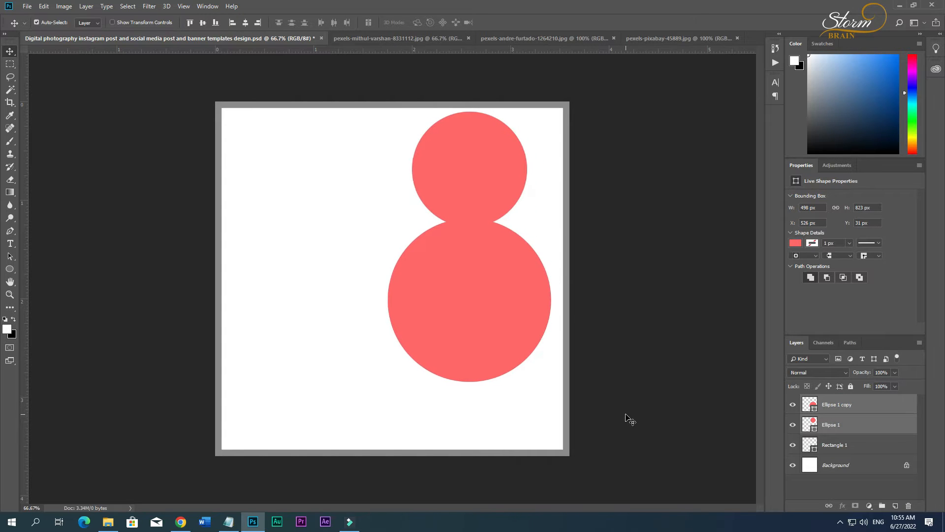
Nudge the larger circle down to about Y 420 px, leaving a gap below the smaller circle.
{"action": "left_click", "coordinate": [489, 288]}
{"action": "key", "text": "Down"}
{"action": "key", "text": "Down"}
{"action": "key", "text": "Down"}
{"action": "key", "text": "Down"}
{"action": "key", "text": "Down"}
{"action": "key", "text": "Down"}
{"action": "key", "text": "Down"}
{"action": "key", "text": "Down"}
{"action": "key", "text": "Down"}
{"action": "key", "text": "Down"}
{"action": "key", "text": "Down"}
{"action": "key", "text": "Down"}
{"action": "key", "text": "Down"}
{"action": "key", "text": "Down"}
{"action": "key", "text": "Down"}
{"action": "key", "text": "Down"}
{"action": "key", "text": "Down"}
{"action": "key", "text": "Down"}
{"action": "key", "text": "Down"}
{"action": "key", "text": "Down"}
{"action": "key", "text": "Down"}
{"action": "key", "text": "Down"}
{"action": "key", "text": "Down"}
{"action": "key", "text": "Down"}
{"action": "key", "text": "Down"}
{"action": "key", "text": "Down"}
{"action": "key", "text": "Down"}
{"action": "key", "text": "Down"}
{"action": "key", "text": "Down"}
{"action": "key", "text": "Down"}
{"action": "key", "text": "Down"}
{"action": "key", "text": "Down"}
{"action": "key", "text": "Down"}
{"action": "key", "text": "Down"}
{"action": "key", "text": "Down"}
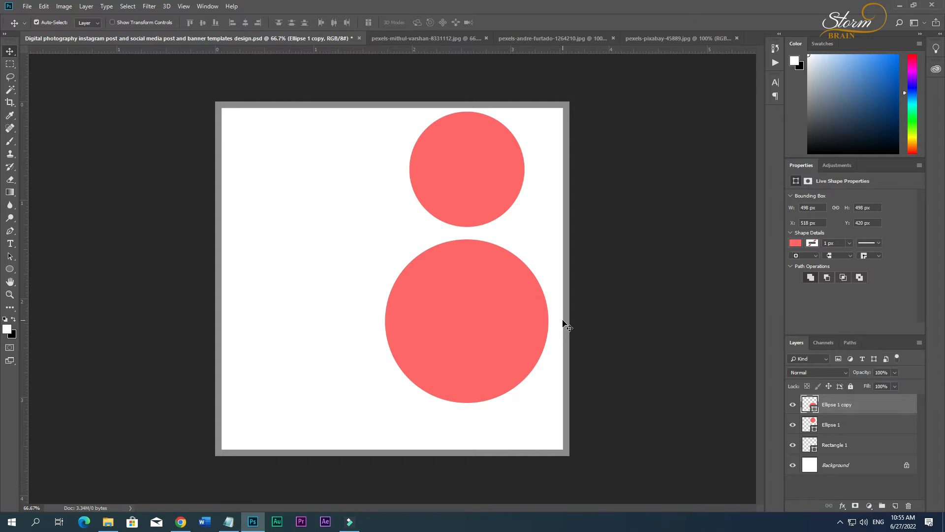
Lower the rectangular frame's opacity to 31% and reduce its fill, and select the larger circle.
{"action": "left_click", "coordinate": [851, 449]}
{"action": "mouse_move", "coordinate": [862, 375]}
{"action": "left_mouse_down"}
{"action": "mouse_move", "coordinate": [833, 385]}
{"action": "mouse_move", "coordinate": [864, 388]}
{"action": "left_mouse_up"}
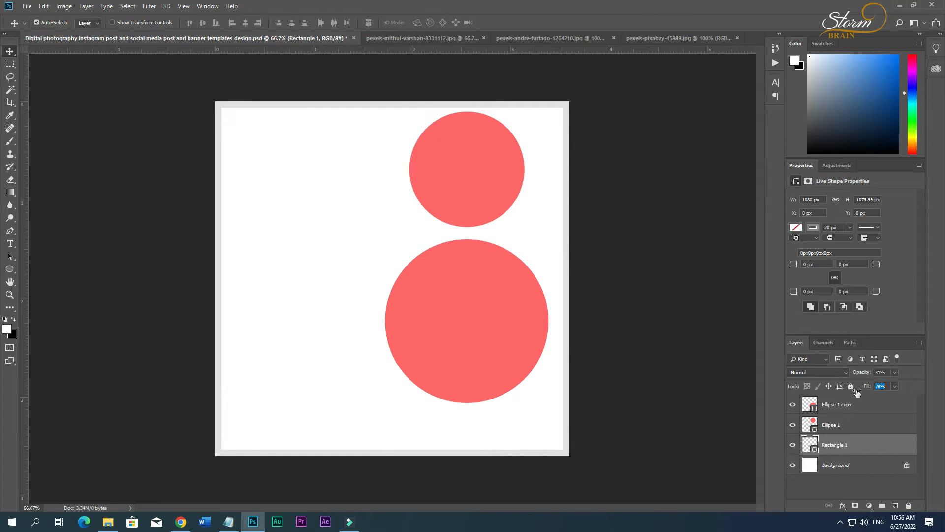
{"action": "left_click", "coordinate": [512, 349]}
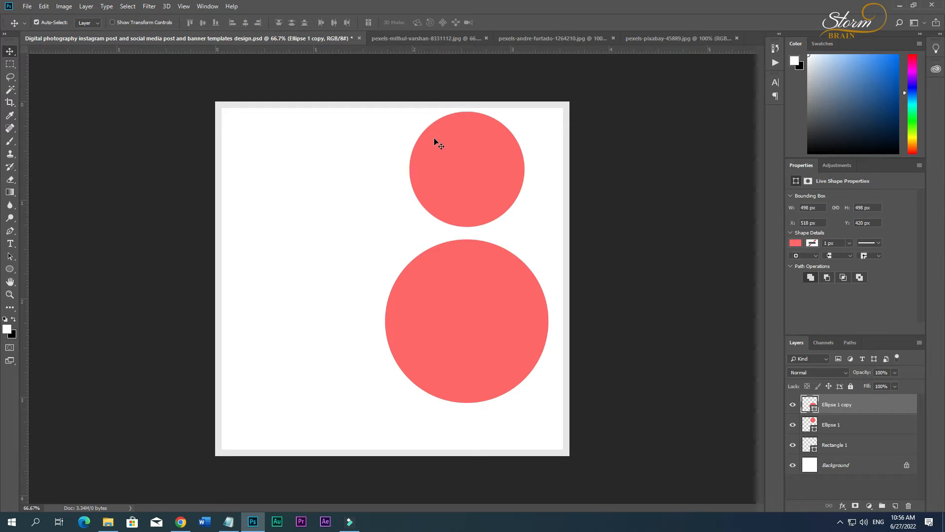
{"action": "left_click", "coordinate": [869, 505]}
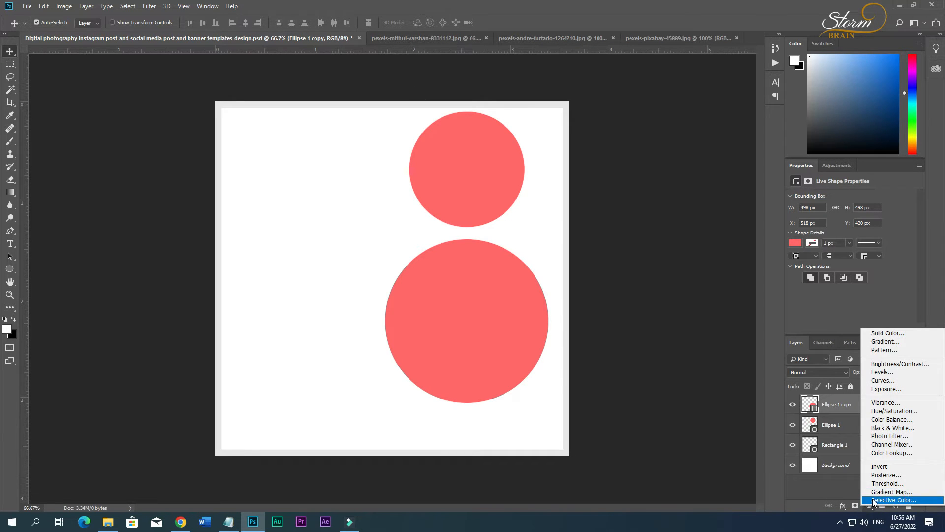
{"action": "left_click", "coordinate": [837, 479]}
{"action": "left_click", "coordinate": [841, 506]}
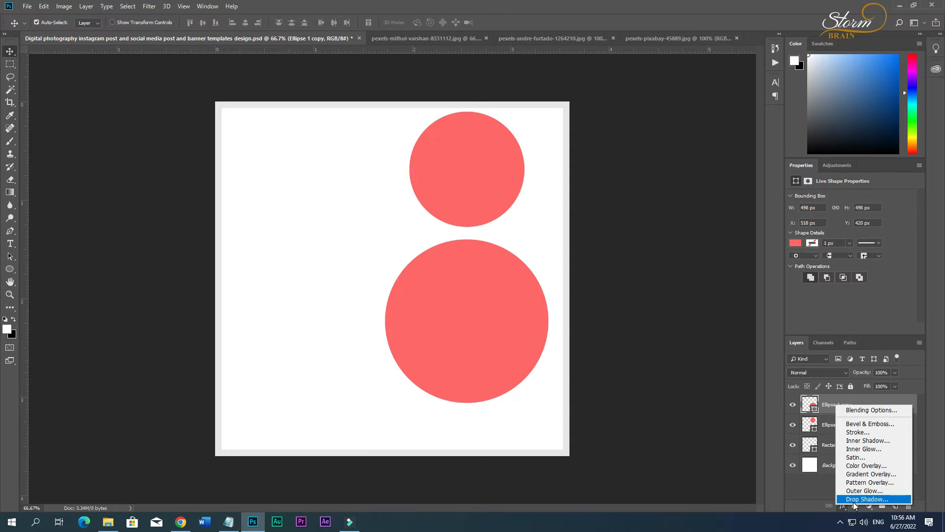
{"action": "left_click", "coordinate": [857, 499]}
{"action": "left_click", "coordinate": [501, 277]}
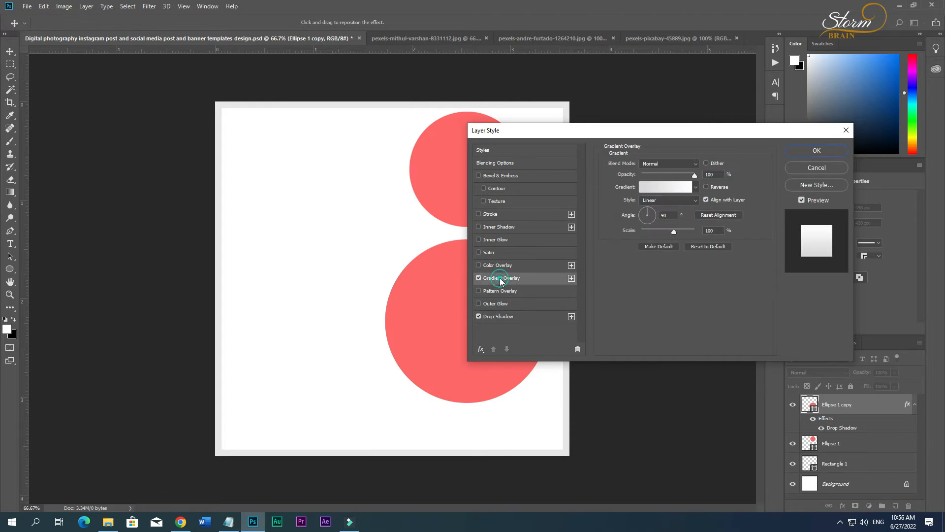
{"action": "left_click", "coordinate": [665, 186]}
{"action": "left_click", "coordinate": [369, 257]}
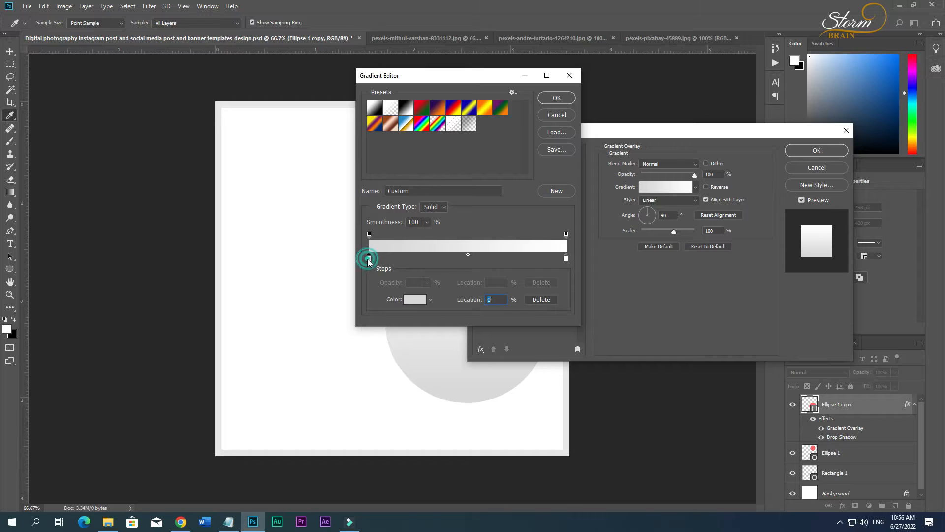
{"action": "double_click", "coordinate": [370, 258]}
{"action": "left_click_drag", "start_coordinate": [630, 339], "coordinate": [631, 350]}
{"action": "left_click_drag", "start_coordinate": [573, 235], "coordinate": [582, 239]}
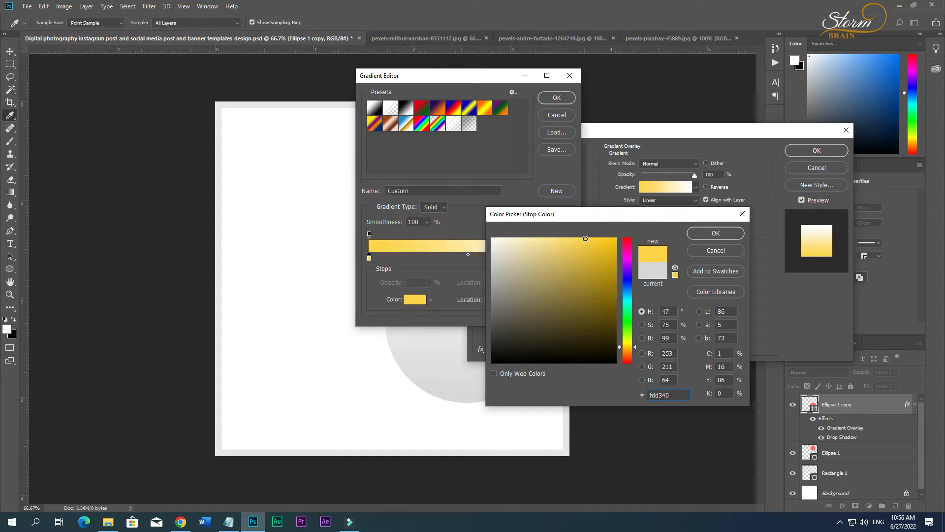
{"action": "left_click", "coordinate": [716, 232]}
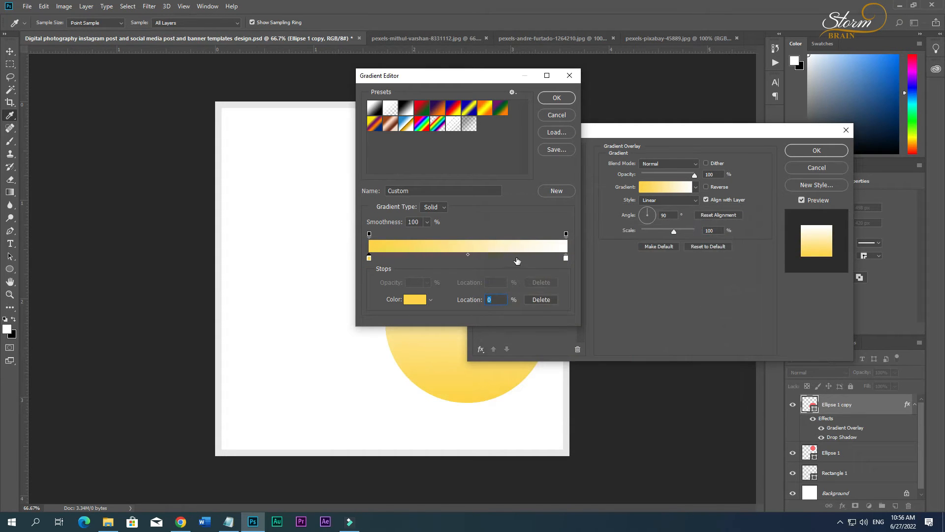
{"action": "left_click", "coordinate": [569, 81]}
{"action": "left_click", "coordinate": [846, 130]}
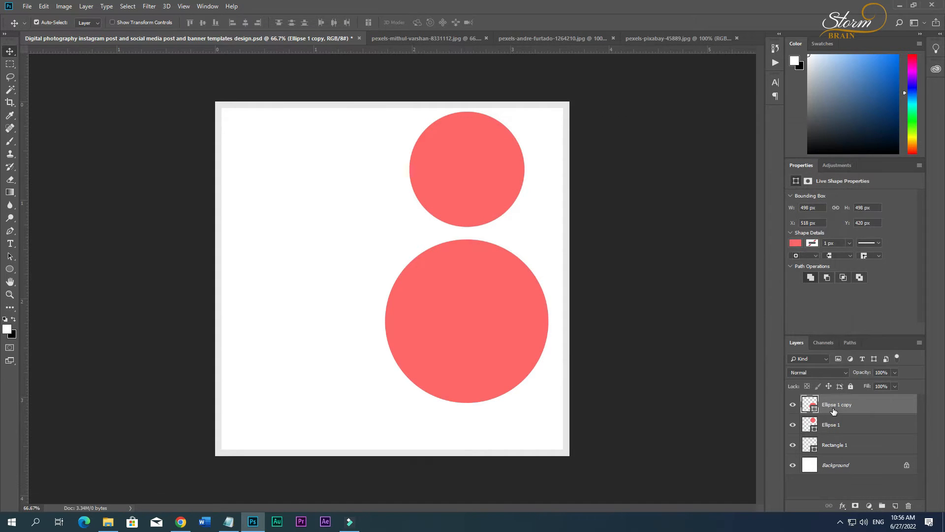
Open the larger circle's layer style and enable a Stroke effect instead of the drop shadow.
{"action": "left_click", "coordinate": [842, 505]}
{"action": "left_click", "coordinate": [854, 499]}
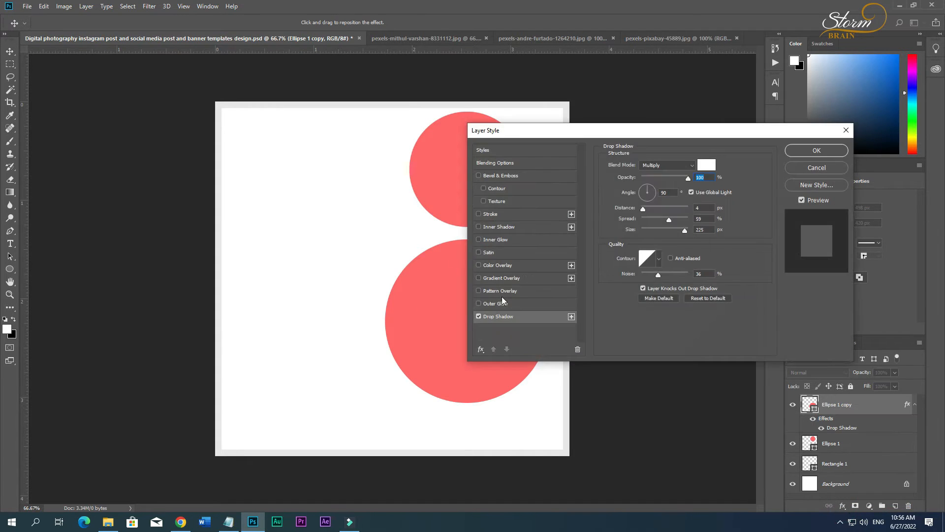
{"action": "left_click", "coordinate": [477, 317]}
{"action": "left_click", "coordinate": [478, 214]}
{"action": "left_click", "coordinate": [491, 213]}
Set the larger circle's stroke colour to golden yellow ffc600.
{"action": "left_click", "coordinate": [630, 245]}
{"action": "mouse_move", "coordinate": [607, 275]}
{"action": "left_mouse_down"}
{"action": "mouse_move", "coordinate": [523, 241]}
{"action": "mouse_move", "coordinate": [545, 255]}
{"action": "left_mouse_up"}
{"action": "left_click_drag", "start_coordinate": [628, 349], "coordinate": [628, 338]}
{"action": "mouse_move", "coordinate": [545, 255]}
{"action": "left_mouse_down"}
{"action": "mouse_move", "coordinate": [574, 241]}
{"action": "mouse_move", "coordinate": [517, 238]}
{"action": "mouse_move", "coordinate": [518, 227]}
{"action": "mouse_move", "coordinate": [550, 242]}
{"action": "mouse_move", "coordinate": [523, 238]}
{"action": "mouse_move", "coordinate": [536, 241]}
{"action": "left_mouse_up"}
{"action": "left_click_drag", "start_coordinate": [630, 338], "coordinate": [630, 342]}
{"action": "mouse_move", "coordinate": [561, 241]}
{"action": "left_mouse_down"}
{"action": "mouse_move", "coordinate": [610, 239]}
{"action": "mouse_move", "coordinate": [576, 241]}
{"action": "left_mouse_up"}
{"action": "left_click", "coordinate": [628, 346]}
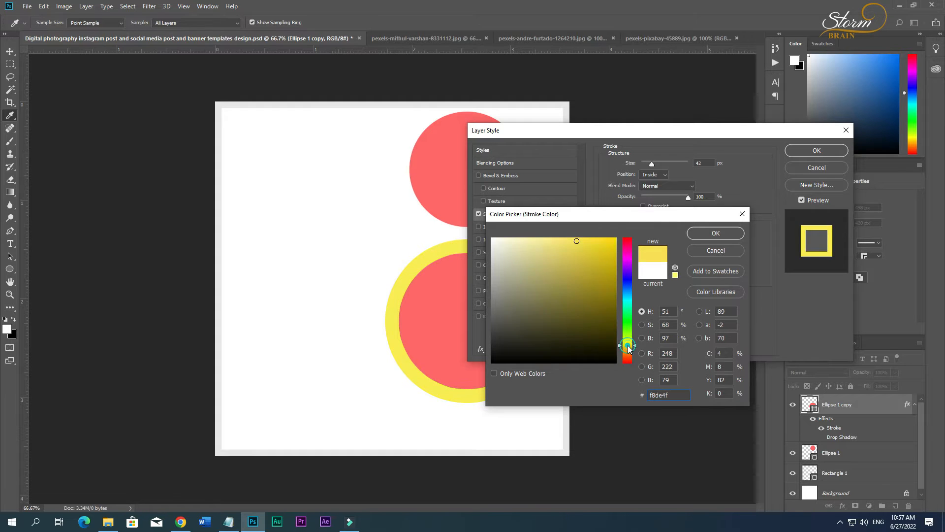
{"action": "left_click_drag", "start_coordinate": [610, 299], "coordinate": [625, 241]}
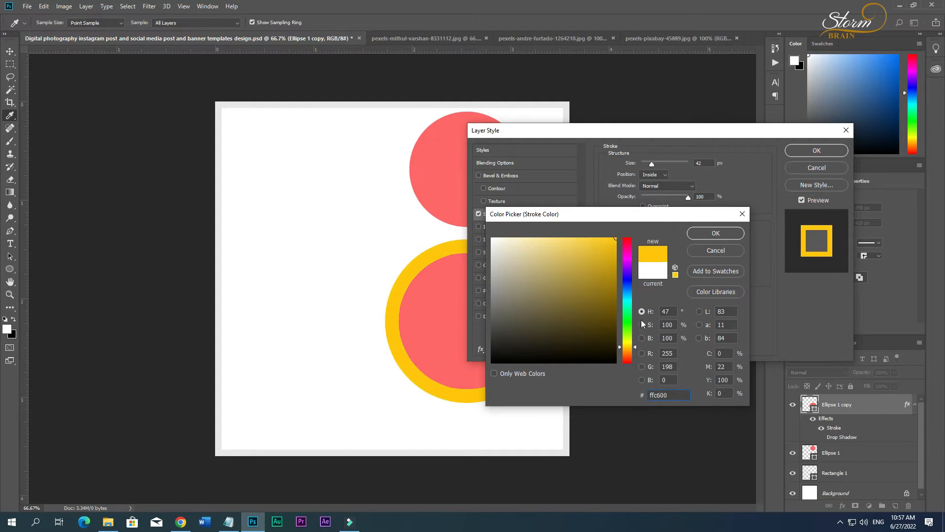
{"action": "left_click", "coordinate": [716, 233]}
Set the stroke size to 27 px with position Outside and apply the layer style.
{"action": "left_click_drag", "start_coordinate": [652, 165], "coordinate": [649, 166]}
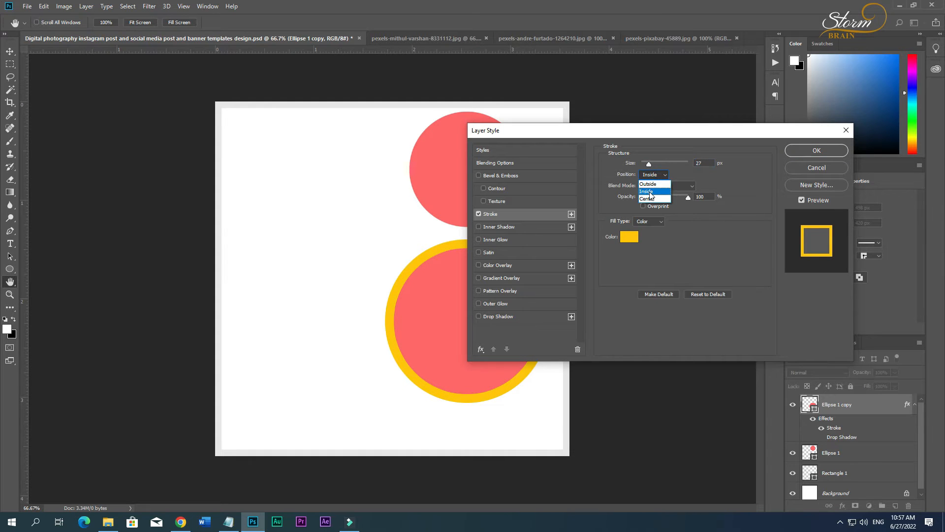
{"action": "left_click", "coordinate": [648, 184]}
{"action": "key", "text": "Return"}
Add the same yellow outside Stroke effect to the smaller circle.
{"action": "left_click", "coordinate": [841, 446]}
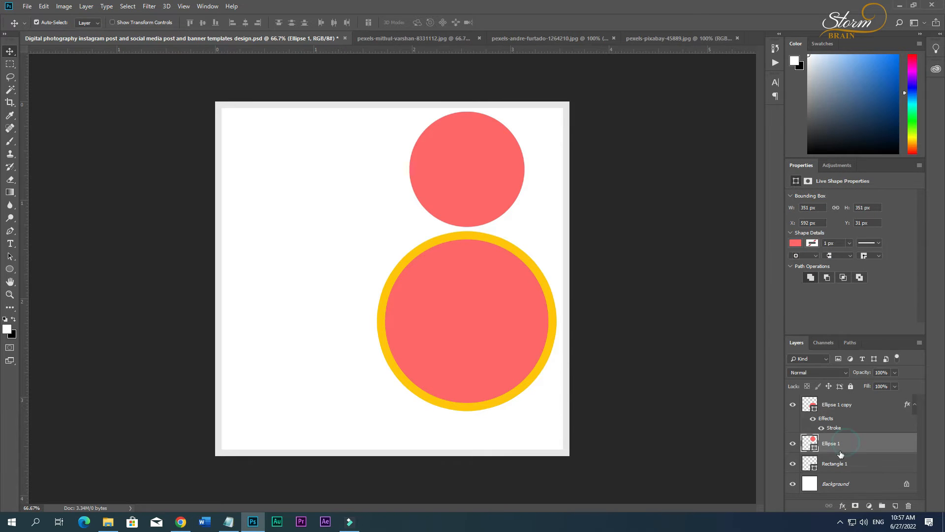
{"action": "left_click", "coordinate": [843, 506]}
{"action": "left_click", "coordinate": [852, 400]}
{"action": "left_click", "coordinate": [478, 175]}
{"action": "left_click", "coordinate": [491, 214]}
{"action": "left_click", "coordinate": [817, 150]}
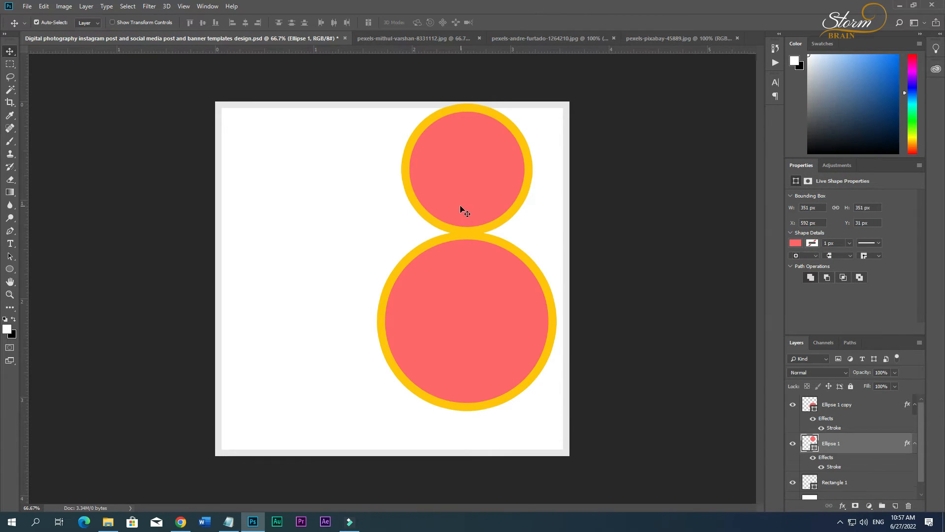
Select both circles and move them down together until the smaller one sits at about Y 67 px.
{"action": "left_click", "coordinate": [467, 291], "text": "shift"}
{"action": "left_click_drag", "start_coordinate": [467, 194], "coordinate": [467, 205]}
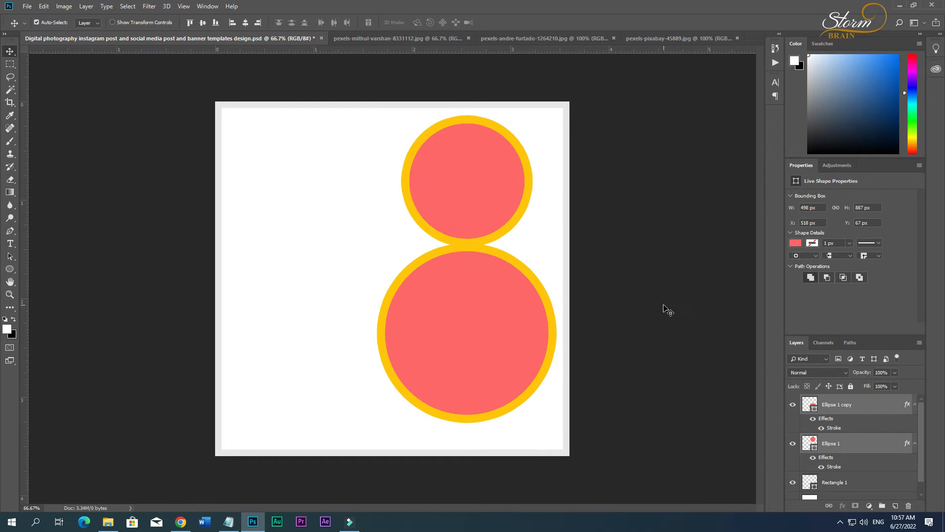
{"action": "left_click", "coordinate": [664, 306]}
Enlarge the smaller circle to about 377 px in diameter and move it up to about Y 54 px.
{"action": "mouse_move", "coordinate": [460, 205]}
{"action": "left_mouse_down"}
{"action": "mouse_move", "coordinate": [456, 215]}
{"action": "mouse_move", "coordinate": [472, 211]}
{"action": "left_mouse_up"}
{"action": "left_click", "coordinate": [468, 302], "text": "shift"}
{"action": "left_click", "coordinate": [472, 219], "text": "shift"}
{"action": "key", "text": "ctrl+z"}
{"action": "key", "text": "ctrl+t"}
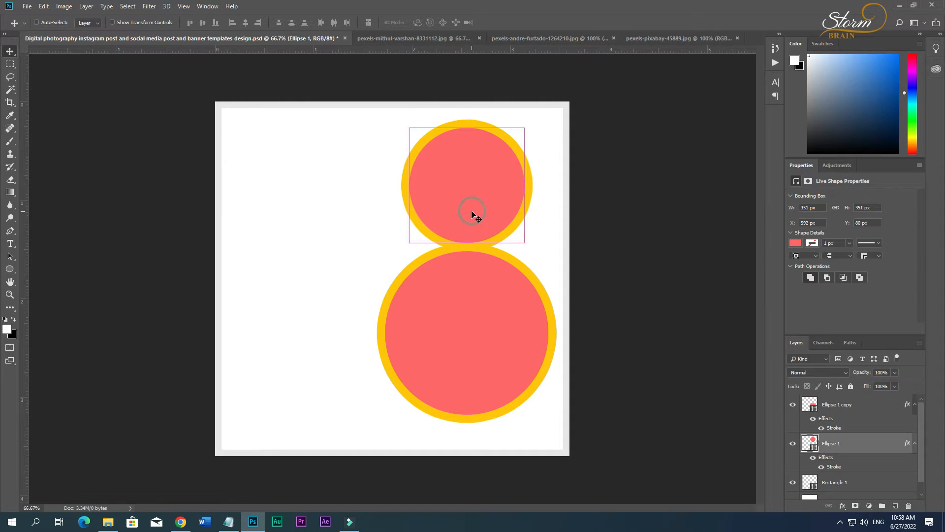
{"action": "left_click_drag", "start_coordinate": [525, 243], "coordinate": [529, 247]}
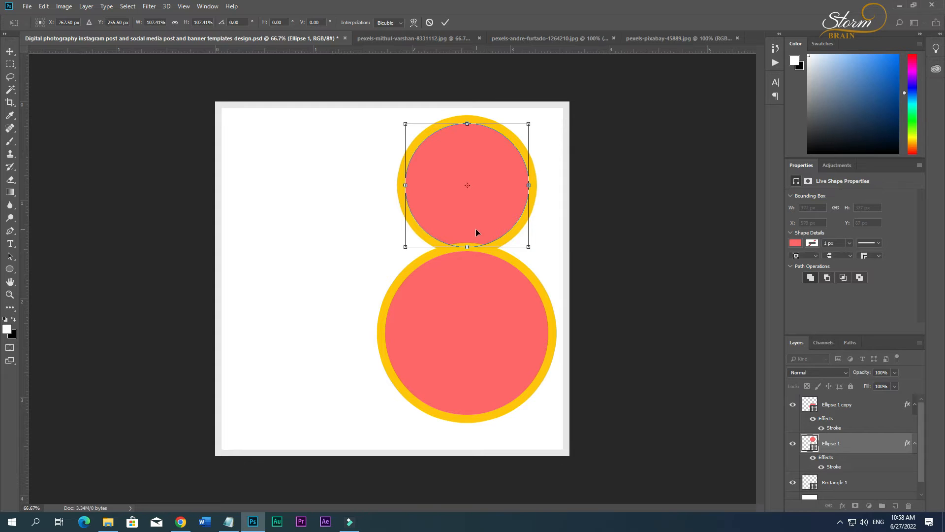
{"action": "left_click_drag", "start_coordinate": [476, 231], "coordinate": [475, 228]}
{"action": "key", "text": "Return"}
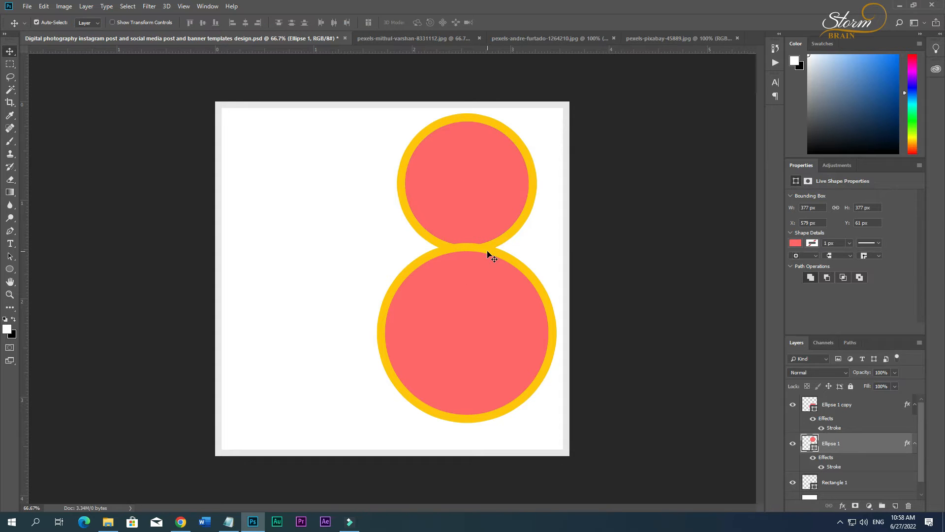
{"action": "key", "text": "Up"}
Select both circles and move them down together until the smaller one sits at about Y 90 px.
{"action": "left_click", "coordinate": [481, 271], "text": "shift"}
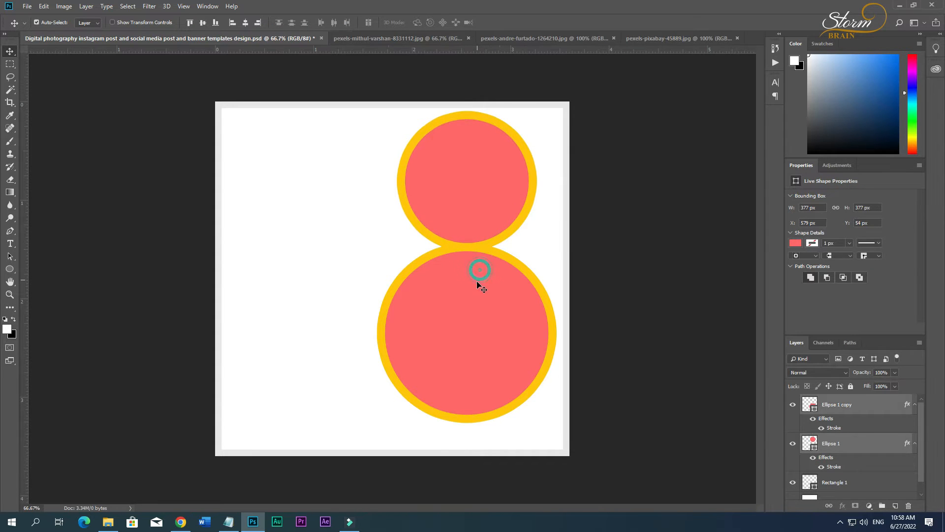
{"action": "left_click_drag", "start_coordinate": [477, 279], "coordinate": [476, 296]}
{"action": "left_click", "coordinate": [653, 294]}
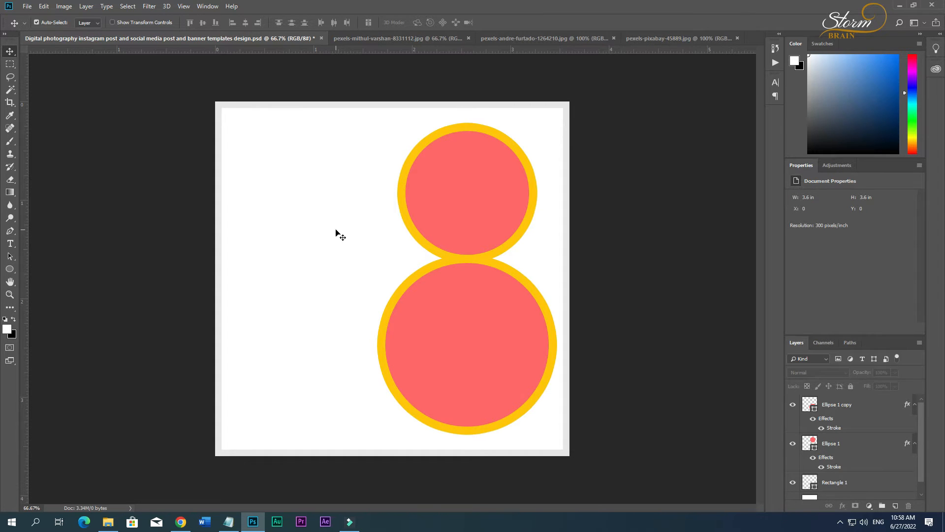
Unlock the dark camera photo's background layer, then copy the woman-with-camera photo into the template and clip it to the larger circle.
{"action": "left_click", "coordinate": [366, 39]}
{"action": "left_click", "coordinate": [907, 404]}
{"action": "left_click", "coordinate": [542, 39]}
{"action": "left_click_drag", "start_coordinate": [62, 61], "coordinate": [457, 321]}
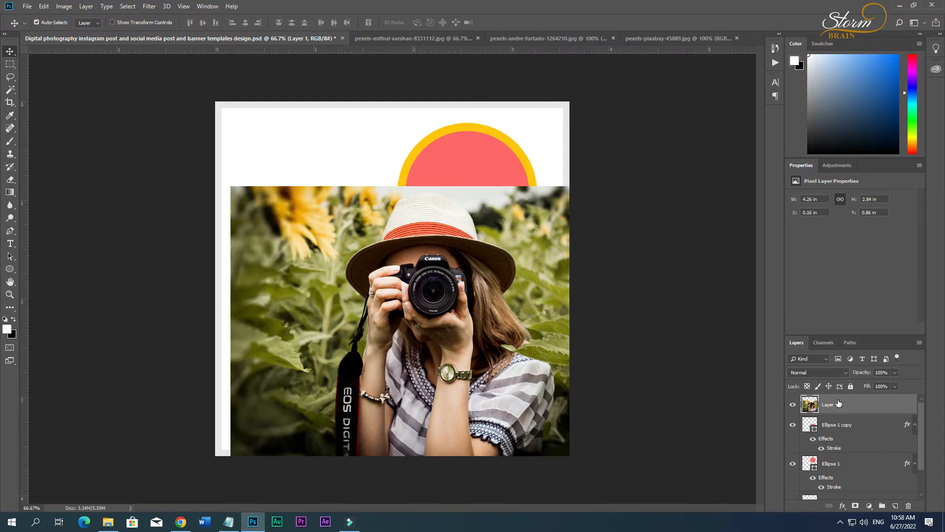
{"action": "left_click", "coordinate": [837, 414], "text": "alt"}
Scale down the woman's photo and position it so her face and camera fill the larger circle.
{"action": "left_click_drag", "start_coordinate": [406, 334], "coordinate": [443, 371]}
{"action": "key", "text": "ctrl+t"}
{"action": "left_click_drag", "start_coordinate": [687, 228], "coordinate": [651, 273]}
{"action": "left_click_drag", "start_coordinate": [558, 303], "coordinate": [548, 309]}
{"action": "key", "text": "Return"}
Select the smaller circle in the template and close the source document of the woman's photo.
{"action": "left_click", "coordinate": [481, 227]}
{"action": "left_click", "coordinate": [419, 38]}
{"action": "left_click", "coordinate": [559, 38]}
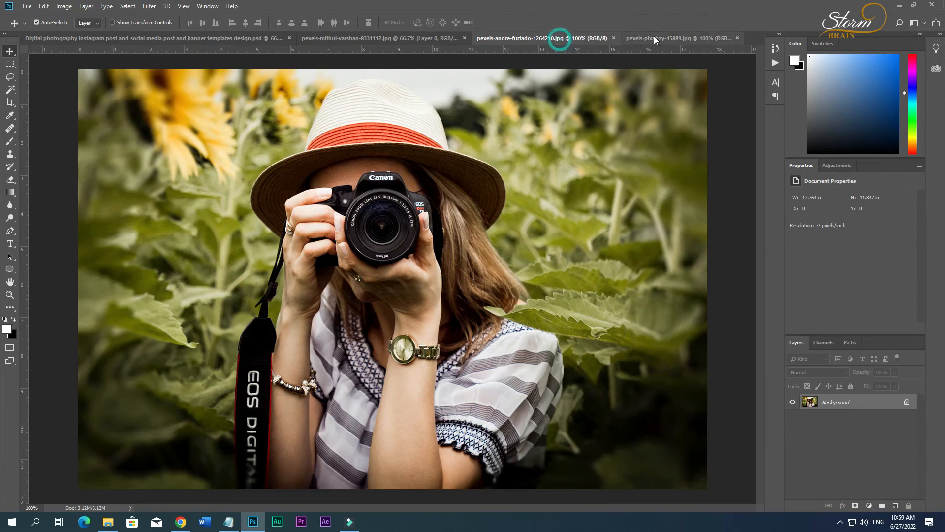
{"action": "left_click", "coordinate": [614, 38]}
{"action": "left_click", "coordinate": [590, 38]}
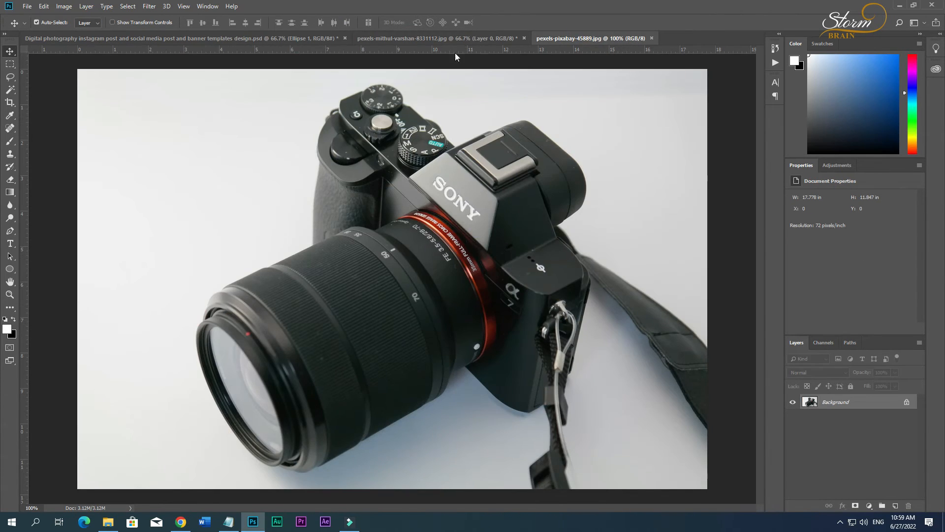
Copy the dark wooden-background camera photo into the template and clip it to the smaller circle.
{"action": "left_click", "coordinate": [453, 38]}
{"action": "left_click_drag", "start_coordinate": [501, 209], "coordinate": [634, 358]}
{"action": "left_click", "coordinate": [830, 469], "text": "alt"}
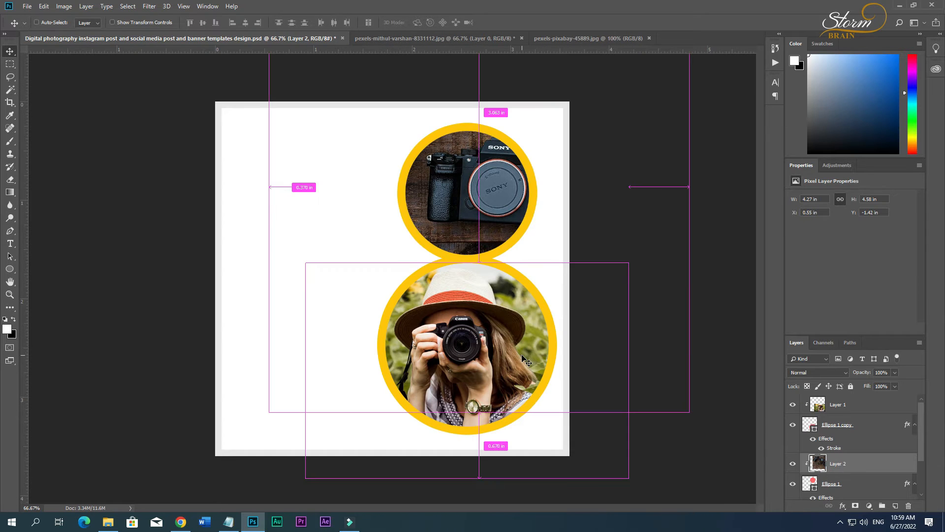
Scale the wooden-background camera photo to about 3.35 × 3.6 in and centre the camera in the smaller circle.
{"action": "key", "text": "ctrl+t"}
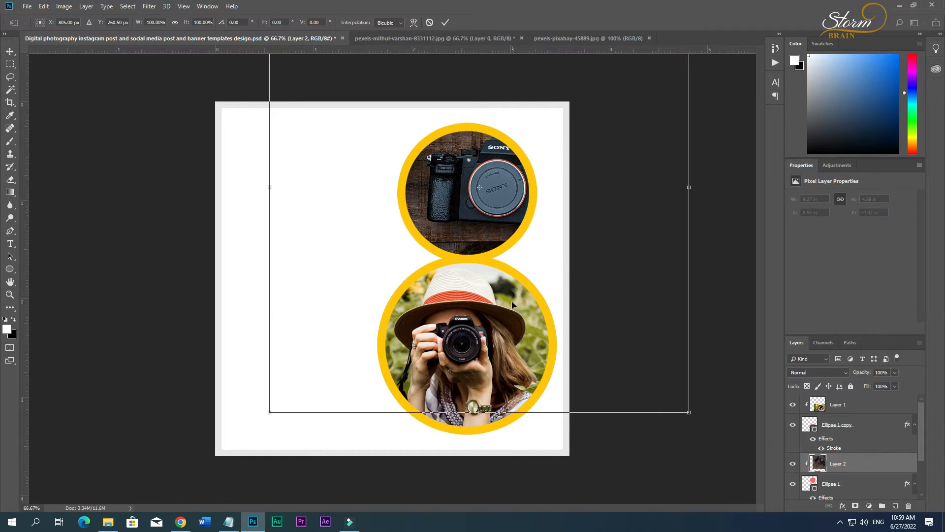
{"action": "left_click_drag", "start_coordinate": [694, 408], "coordinate": [581, 307]}
{"action": "left_click_drag", "start_coordinate": [520, 239], "coordinate": [501, 247]}
{"action": "mouse_move", "coordinate": [503, 241]}
{"action": "left_mouse_down"}
{"action": "mouse_move", "coordinate": [490, 244]}
{"action": "mouse_move", "coordinate": [498, 246]}
{"action": "left_mouse_up"}
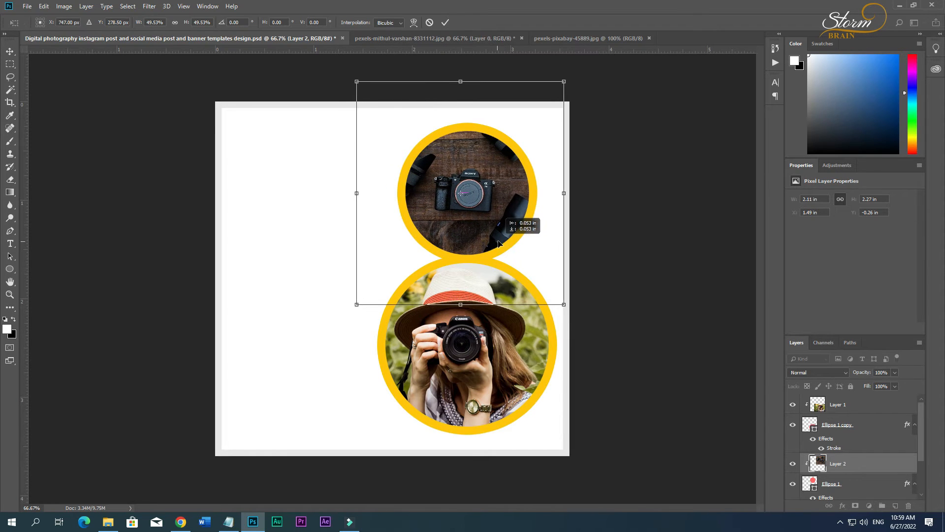
{"action": "left_click_drag", "start_coordinate": [565, 303], "coordinate": [637, 354]}
{"action": "key", "text": "Return"}
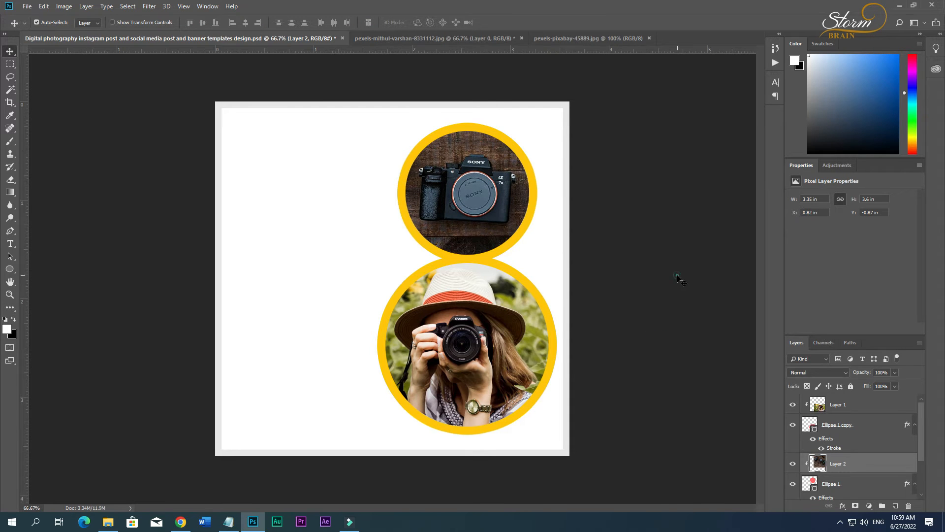
Delete the wooden-background camera photo from the smaller circle.
{"action": "left_click", "coordinate": [680, 279]}
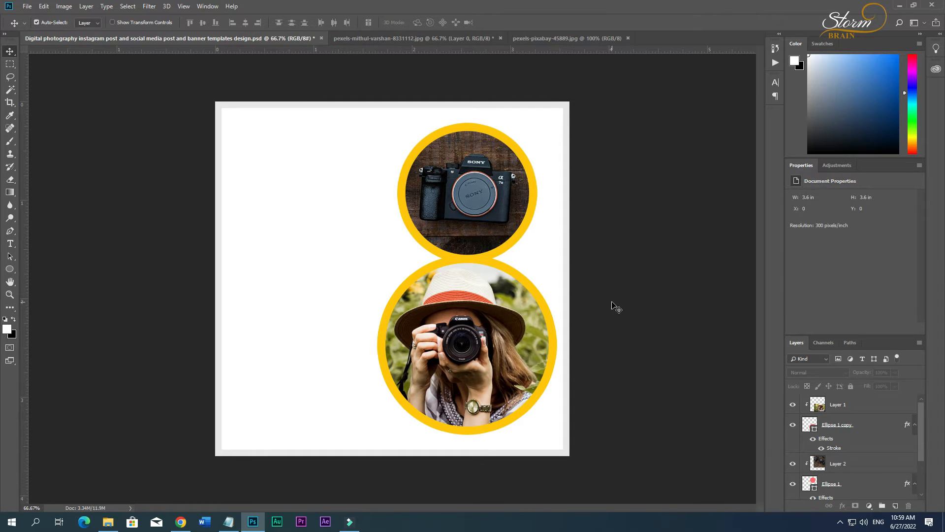
{"action": "left_click", "coordinate": [517, 238]}
{"action": "key", "text": "Delete"}
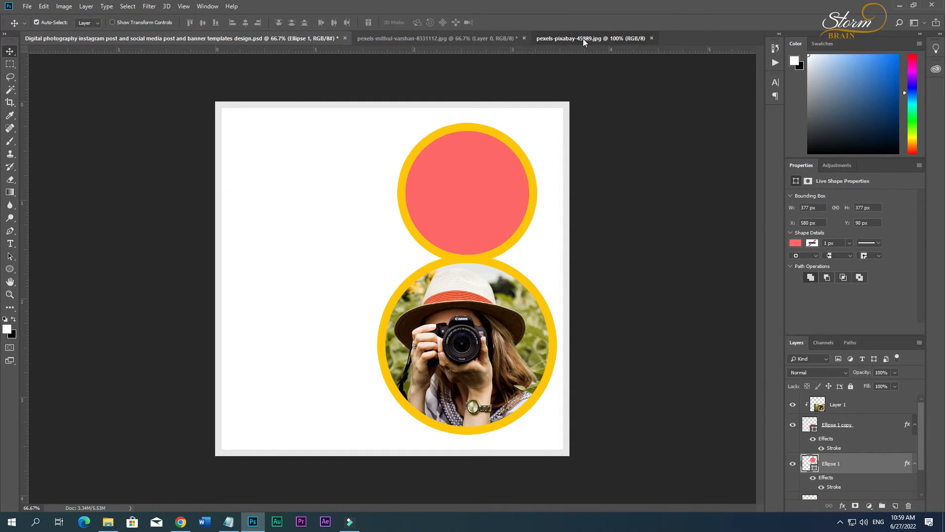
Place the white-background camera photo pexels-pixabay-45889.jpg clipped to the smaller circle, scaled to about 1.95 × 1.3 in.
{"action": "left_click", "coordinate": [584, 39]}
{"action": "left_click_drag", "start_coordinate": [208, 100], "coordinate": [567, 257]}
{"action": "left_click", "coordinate": [835, 471], "text": "alt"}
{"action": "key", "text": "ctrl+t"}
{"action": "key", "text": "Return"}
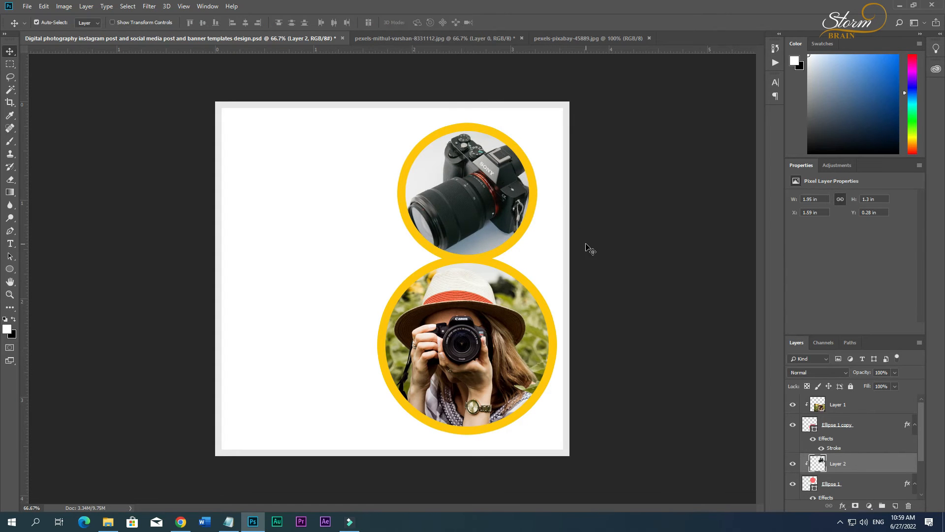
{"action": "left_click", "coordinate": [538, 246]}
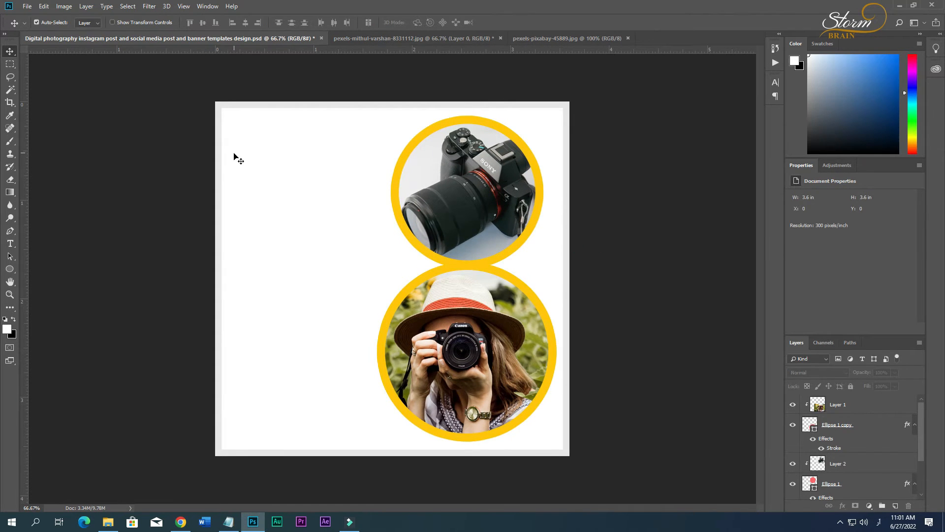
Add the text YOUR LOGO in black 25 pt Myriad Pro Bold near the canvas's upper-left corner.
{"action": "key", "text": "t"}
{"action": "left_click", "coordinate": [242, 131]}
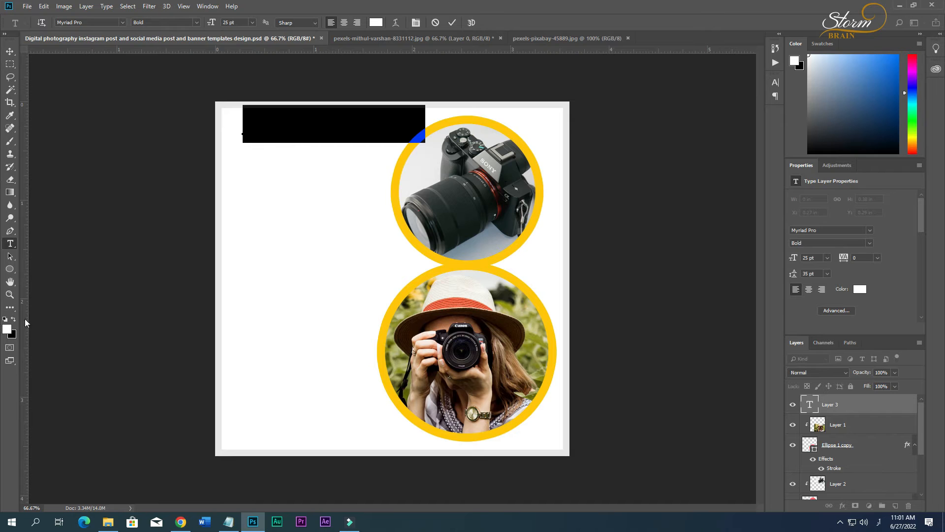
{"action": "left_click", "coordinate": [13, 319]}
Colour the word LOGO golden yellow ffc600, sampled from the circle's ring.
{"action": "left_click_drag", "start_coordinate": [338, 123], "coordinate": [437, 127]}
{"action": "left_click", "coordinate": [7, 329]}
{"action": "left_click", "coordinate": [395, 195]}
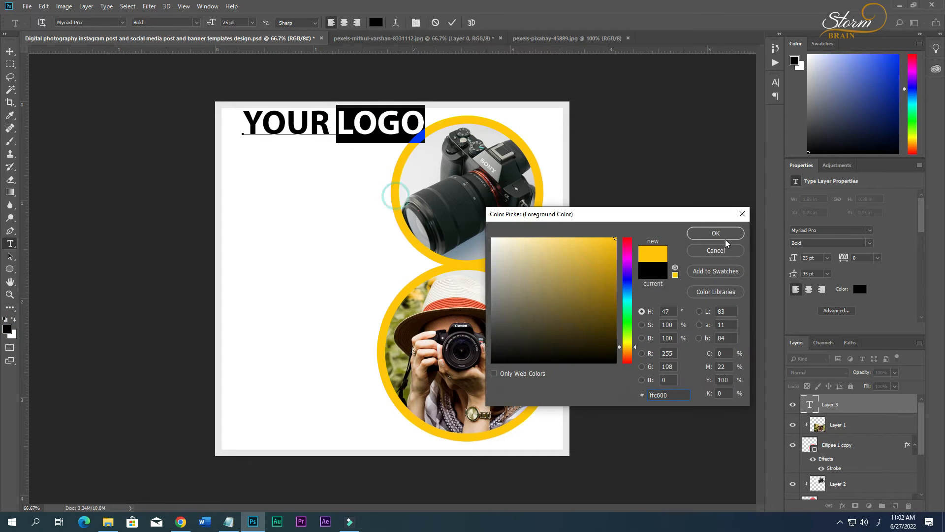
{"action": "left_click", "coordinate": [711, 231]}
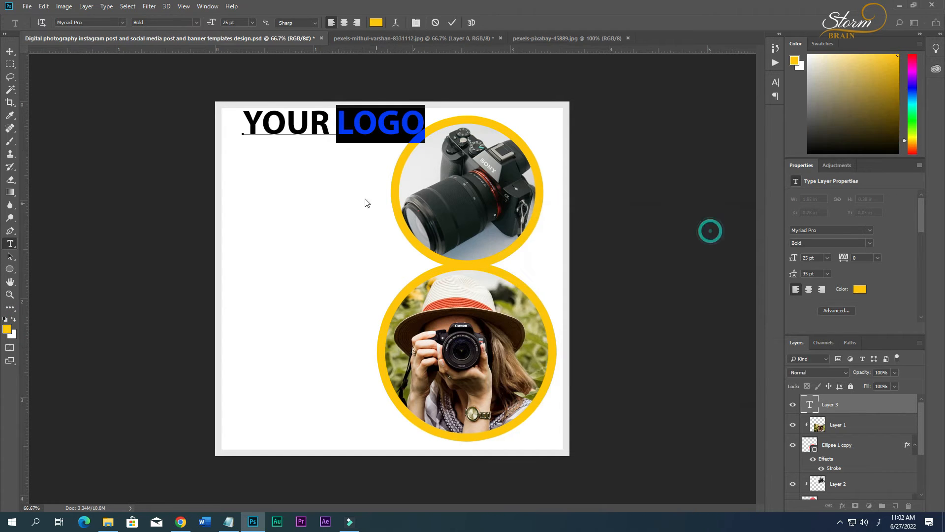
Change the whole logo text's font to Myriad Variable Concept in the Bold style.
{"action": "key", "text": "ctrl+a"}
{"action": "left_click", "coordinate": [95, 23]}
{"action": "left_click", "coordinate": [90, 22]}
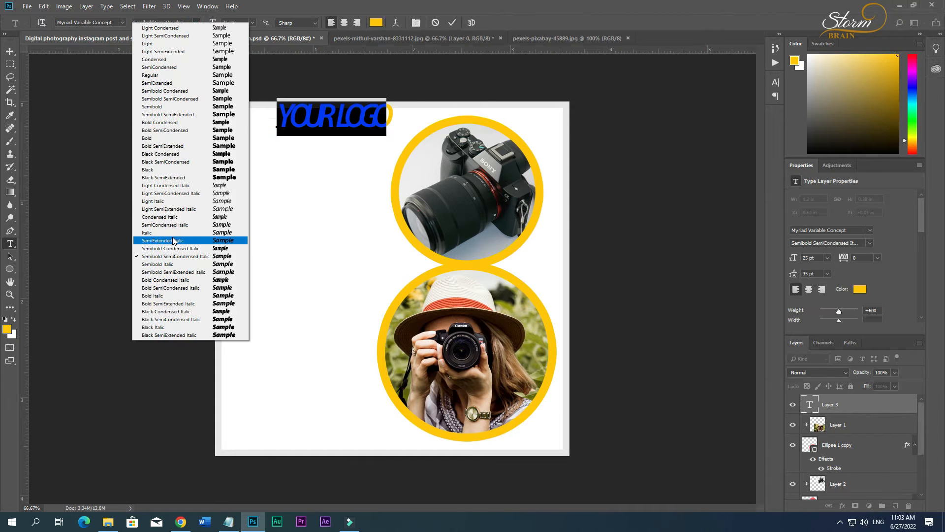
{"action": "left_click", "coordinate": [166, 139]}
Set the logo text's tracking to 240 and finish editing it.
{"action": "left_click", "coordinate": [776, 80]}
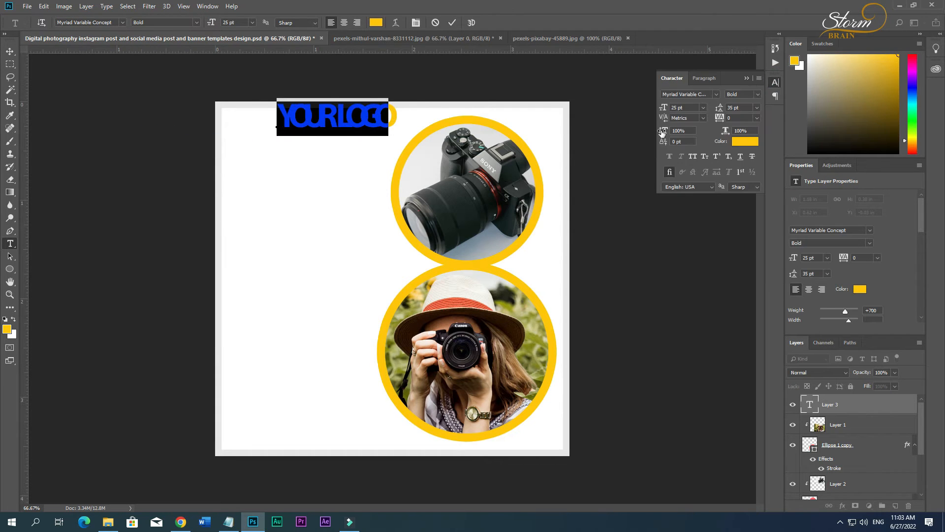
{"action": "left_click_drag", "start_coordinate": [717, 118], "coordinate": [725, 117]}
{"action": "left_click", "coordinate": [10, 51]}
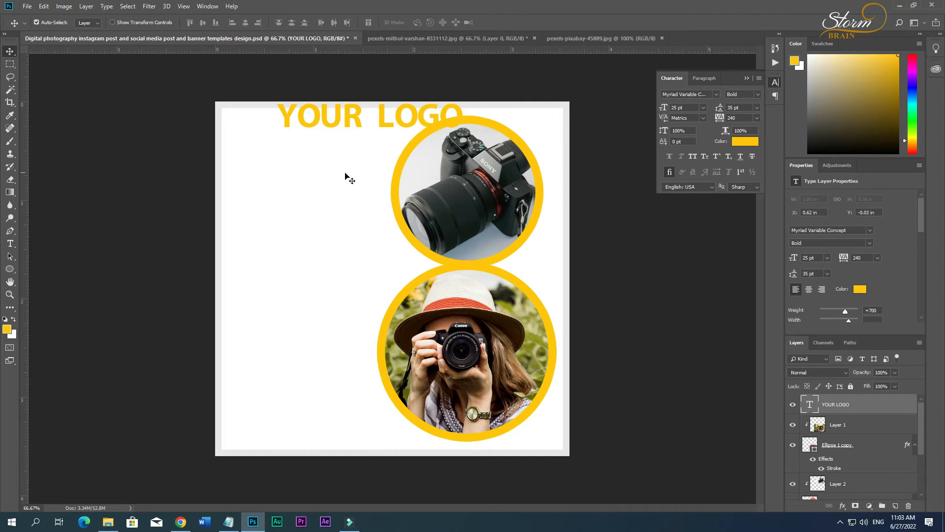
Scale the logo text down to about 13 pt and place it in the canvas's upper-left corner.
{"action": "key", "text": "ctrl+t"}
{"action": "left_click_drag", "start_coordinate": [462, 134], "coordinate": [324, 133]}
{"action": "key", "text": "Return"}
Colour the word YOUR black 000000 in the logo text.
{"action": "key", "text": "t"}
{"action": "double_click", "coordinate": [266, 123]}
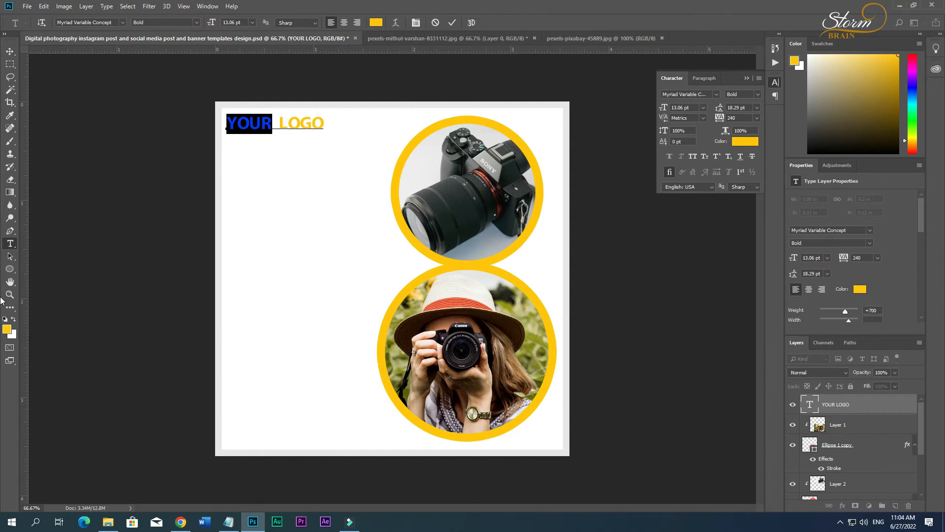
{"action": "left_click", "coordinate": [13, 320]}
{"action": "left_click", "coordinate": [8, 328]}
{"action": "left_click_drag", "start_coordinate": [497, 256], "coordinate": [413, 387]}
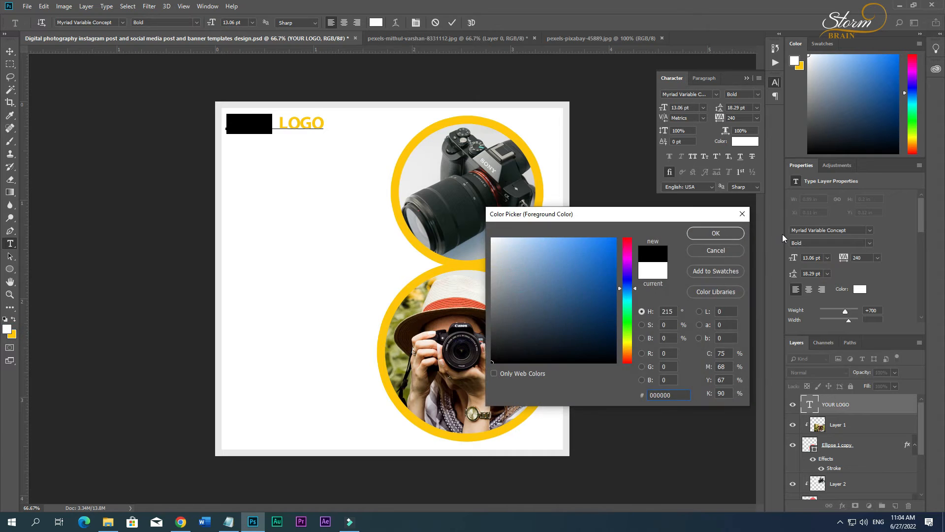
{"action": "key", "text": "Return"}
{"action": "left_click", "coordinate": [9, 50]}
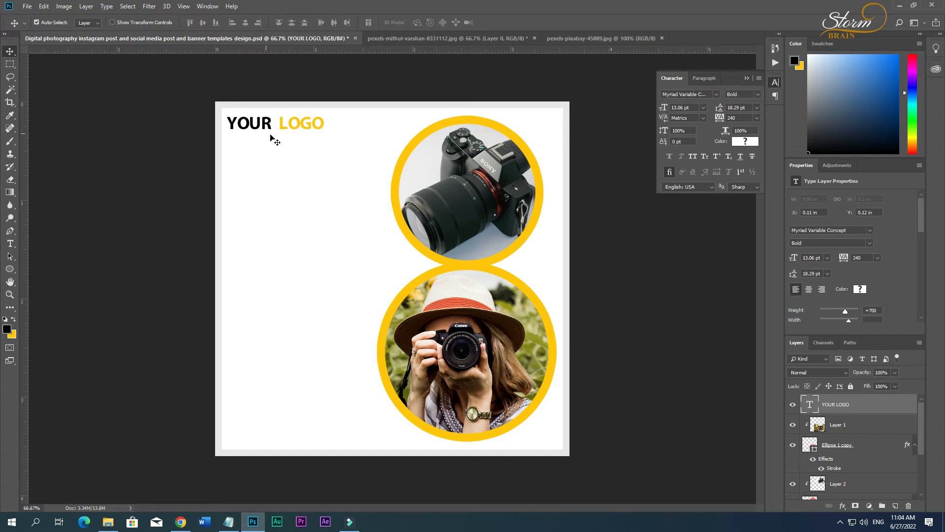
Increase the logo text's tracking to 280.
{"action": "mouse_move", "coordinate": [719, 120]}
{"action": "left_mouse_down"}
{"action": "mouse_move", "coordinate": [737, 117]}
{"action": "mouse_move", "coordinate": [724, 118]}
{"action": "left_mouse_up"}
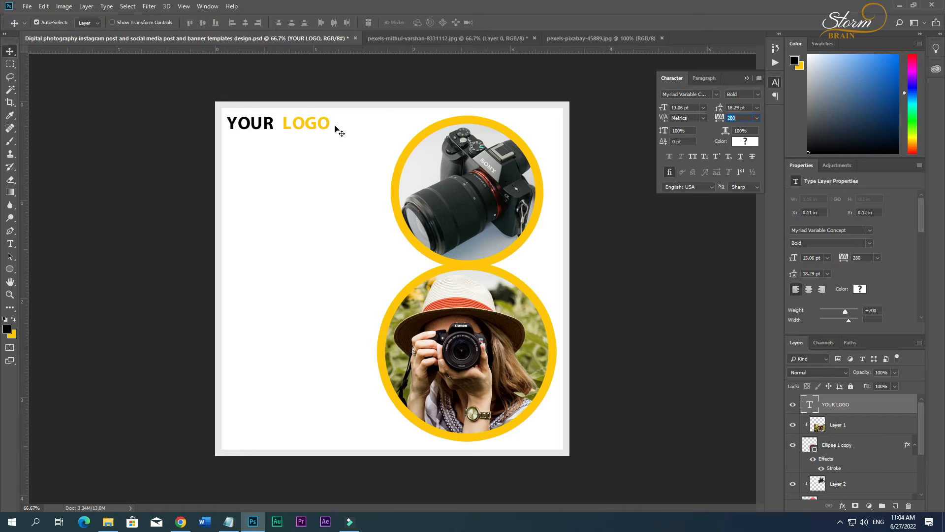
{"action": "key", "text": "ctrl+t"}
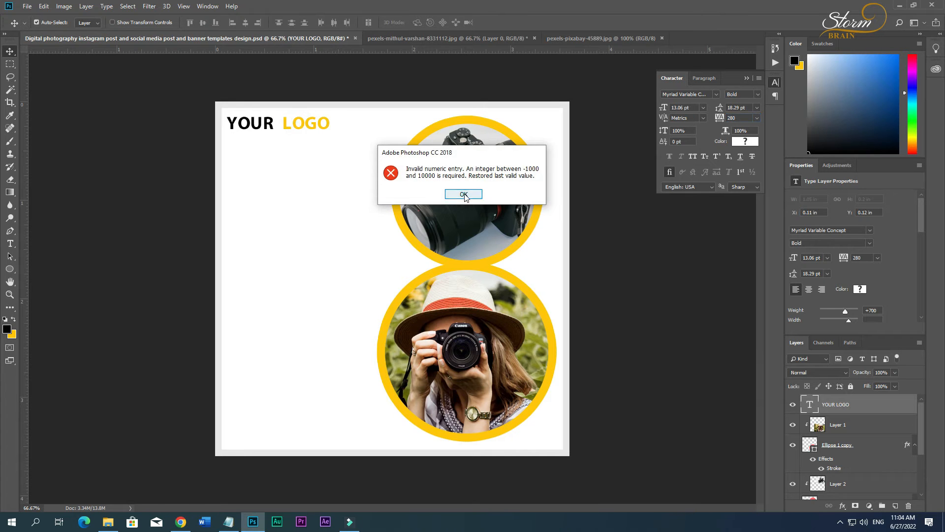
{"action": "left_click", "coordinate": [463, 194]}
Scale the logo text down to about 7.4 pt and nudge it into place in the upper-left corner.
{"action": "key", "text": "ctrl+t"}
{"action": "left_click_drag", "start_coordinate": [331, 134], "coordinate": [288, 125]}
{"action": "key", "text": "Return"}
{"action": "key", "text": "ctrl+t"}
{"action": "key", "text": "Return"}
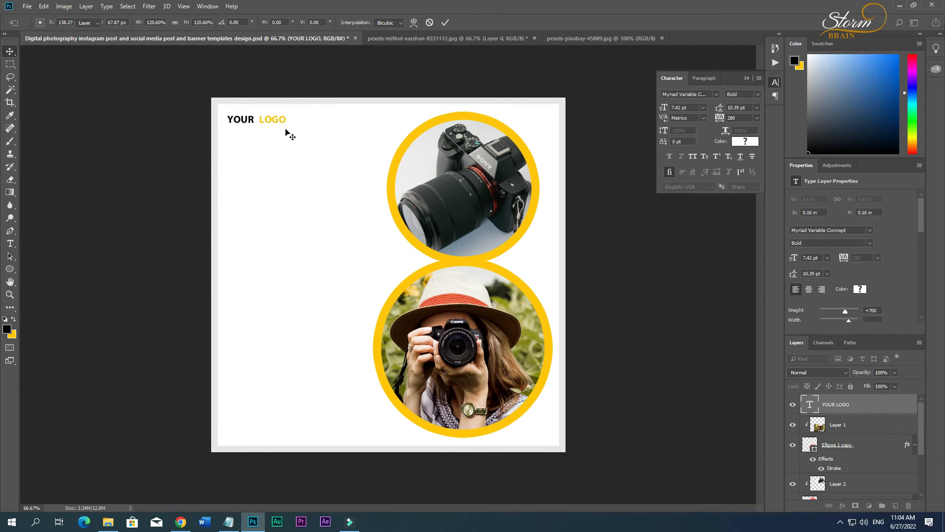
{"action": "key", "text": "Left"}
{"action": "left_click", "coordinate": [291, 171]}
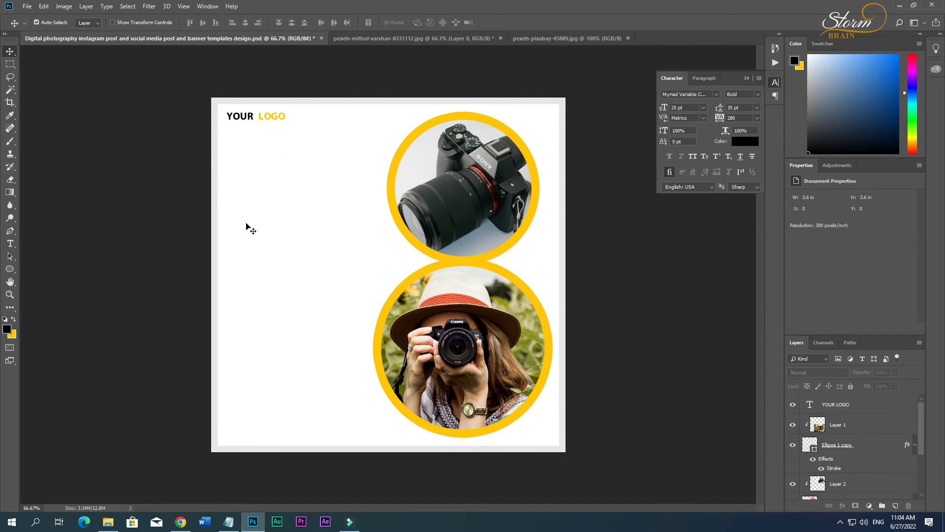
Switch to Notepad and copy the Digital Photography heading from the text document.
{"action": "left_click", "coordinate": [229, 521]}
{"action": "double_click", "coordinate": [168, 164]}
{"action": "left_click_drag", "start_coordinate": [207, 165], "coordinate": [122, 166]}
{"action": "key", "text": "ctrl+c"}
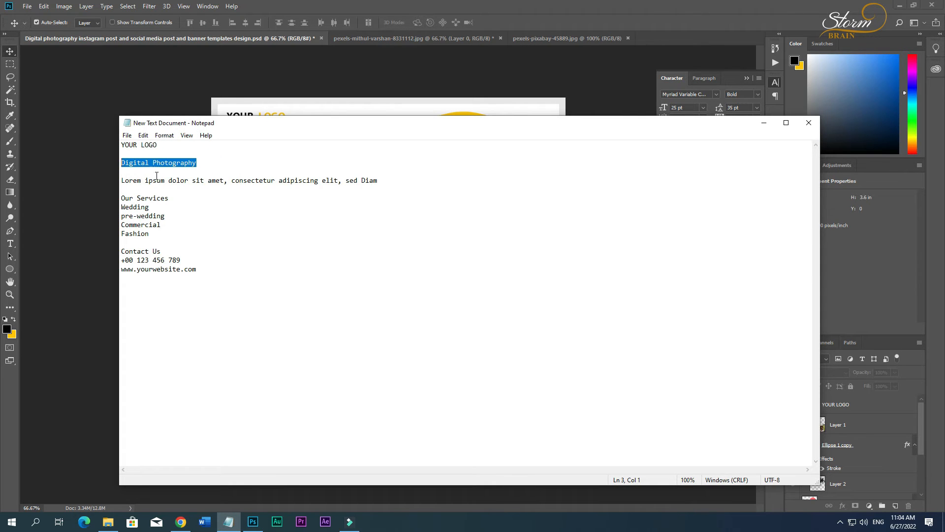
Switch back to Photoshop and paste Digital Photography as new text below the logo, broken into two lines after Digital.
{"action": "left_click", "coordinate": [253, 521]}
{"action": "key", "text": "t"}
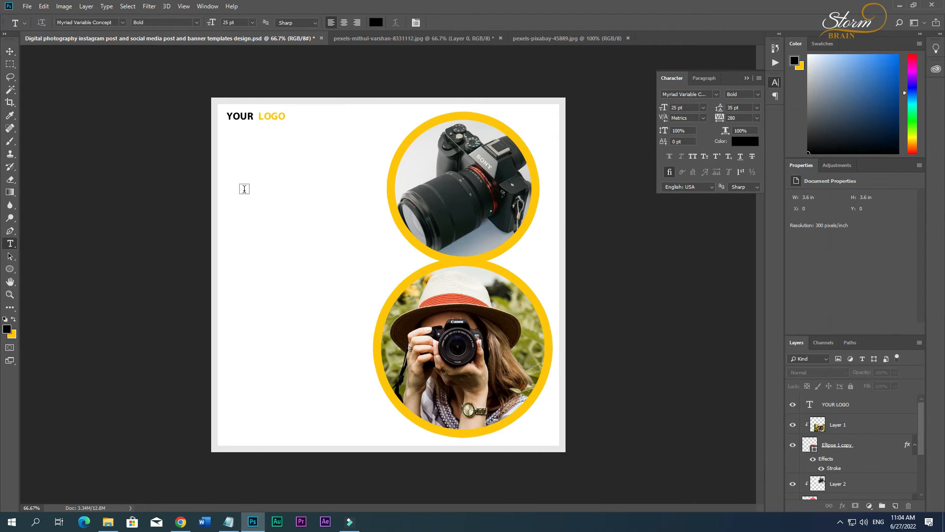
{"action": "left_click", "coordinate": [250, 173]}
{"action": "key", "text": "ctrl+v"}
{"action": "left_click", "coordinate": [386, 165]}
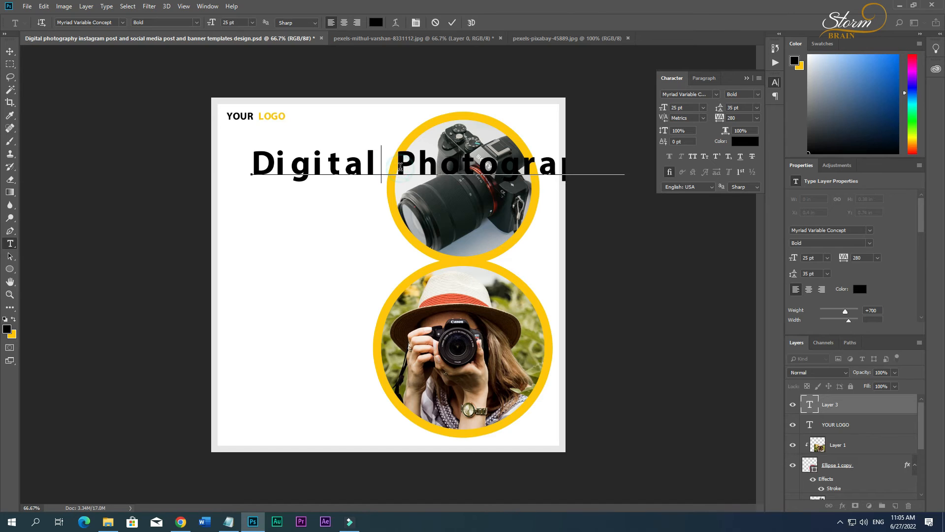
{"action": "key", "text": "Return"}
Set the tracking of the whole Digital Photography heading to 220.
{"action": "key", "text": "ctrl+a"}
{"action": "left_click", "coordinate": [757, 118]}
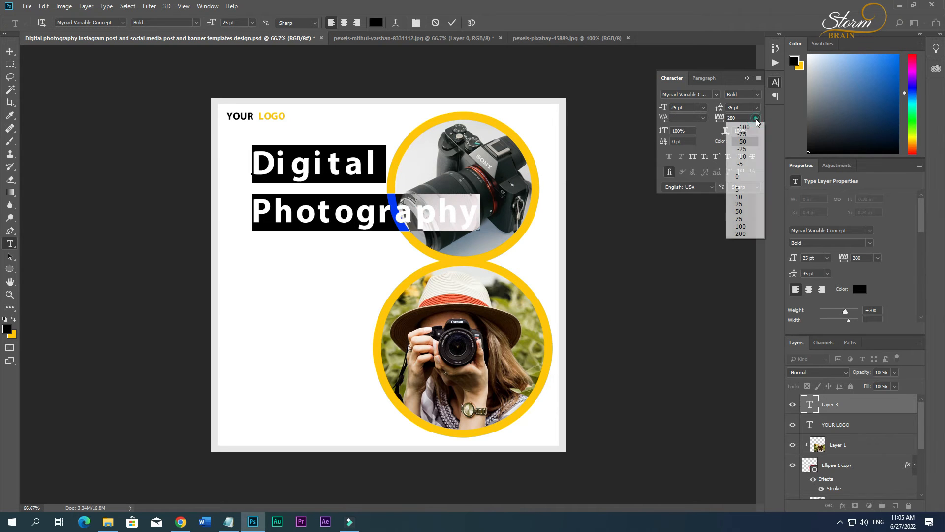
{"action": "left_click", "coordinate": [741, 119]}
{"action": "scroll", "coordinate": [741, 118], "scroll_direction": "down", "scroll_amount": 6}
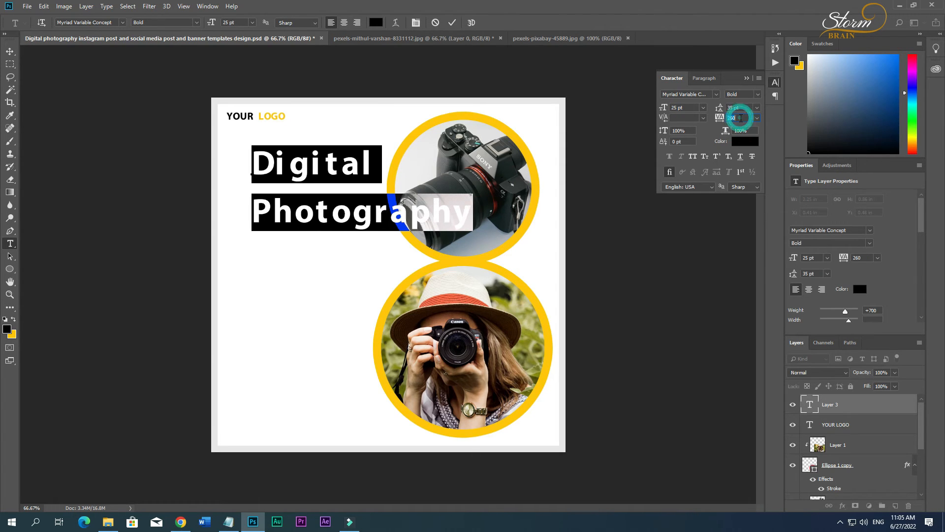
{"action": "scroll", "coordinate": [741, 118], "scroll_direction": "up", "scroll_amount": 3}
{"action": "key", "text": "Return"}
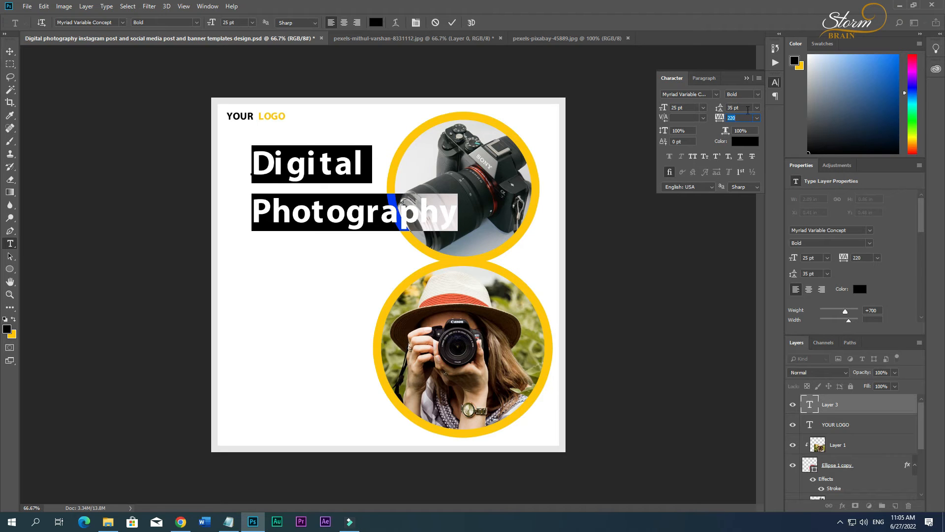
Set the leading of the two-line Digital Photography heading to 22 pt.
{"action": "left_click", "coordinate": [757, 108]}
{"action": "left_click", "coordinate": [750, 116]}
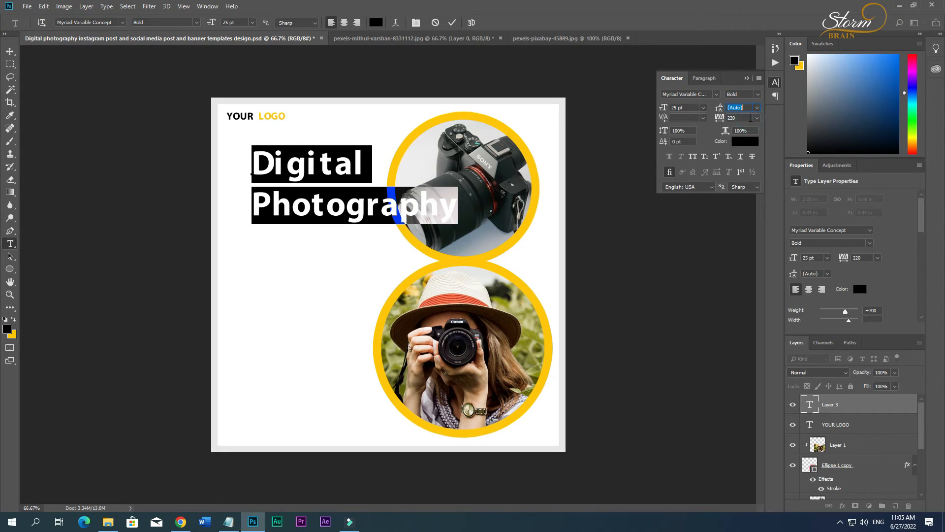
{"action": "left_click", "coordinate": [745, 108]}
{"action": "type", "text": "30"}
{"action": "key", "text": "Return"}
{"action": "key", "text": "Down"}
{"action": "key", "text": "Down"}
{"action": "key", "text": "Down"}
{"action": "key", "text": "Down"}
{"action": "key", "text": "Down"}
{"action": "key", "text": "Down"}
{"action": "key", "text": "Down"}
{"action": "key", "text": "Down"}
{"action": "key", "text": "Down"}
{"action": "key", "text": "Down"}
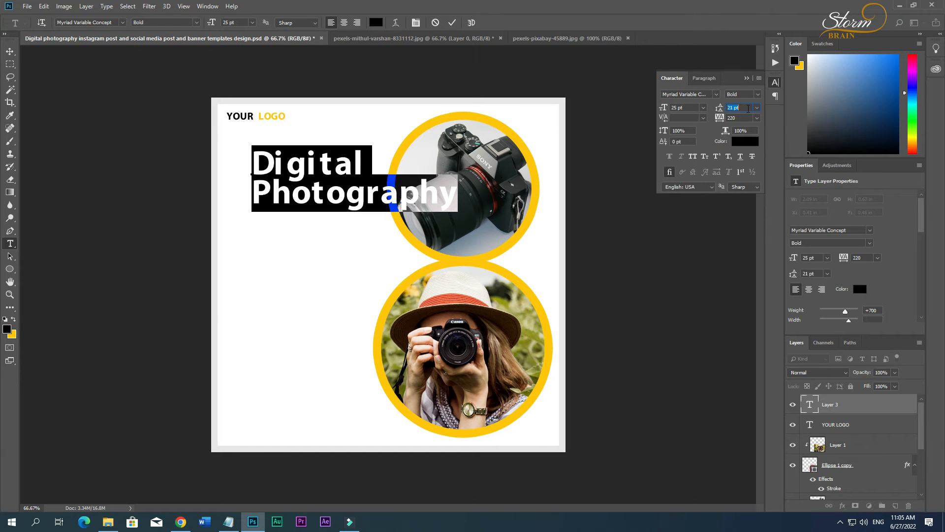
{"action": "key", "text": "Up"}
{"action": "key", "text": "Up"}
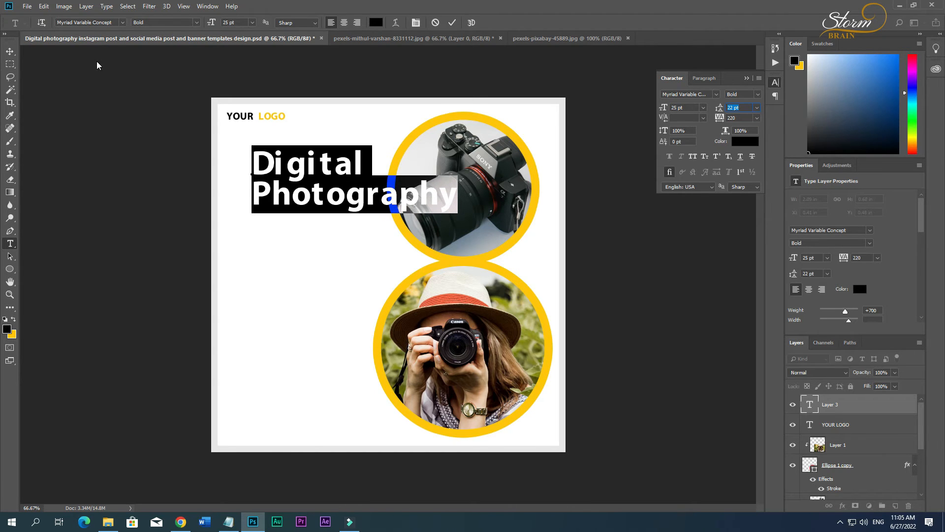
Scale the heading down to about 18.05 pt and align its left edge with the logo text.
{"action": "left_click", "coordinate": [10, 53]}
{"action": "left_click_drag", "start_coordinate": [311, 163], "coordinate": [284, 164]}
{"action": "key", "text": "ctrl+t"}
{"action": "left_click_drag", "start_coordinate": [431, 212], "coordinate": [371, 206]}
{"action": "key", "text": "Return"}
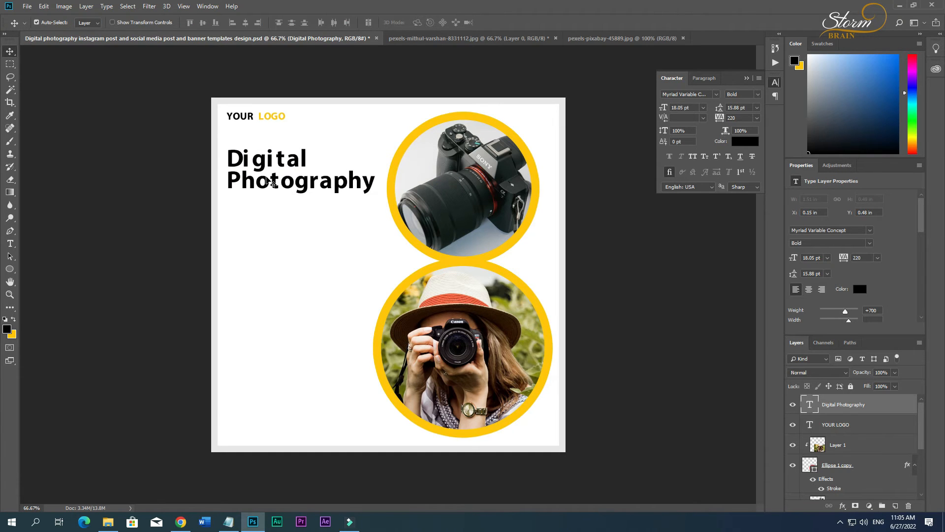
Set the first letter i in Digital to 16.62 pt leading and tighten its tracking to 120.
{"action": "key", "text": "t"}
{"action": "left_click_drag", "start_coordinate": [242, 160], "coordinate": [244, 161]}
{"action": "left_click", "coordinate": [249, 161]}
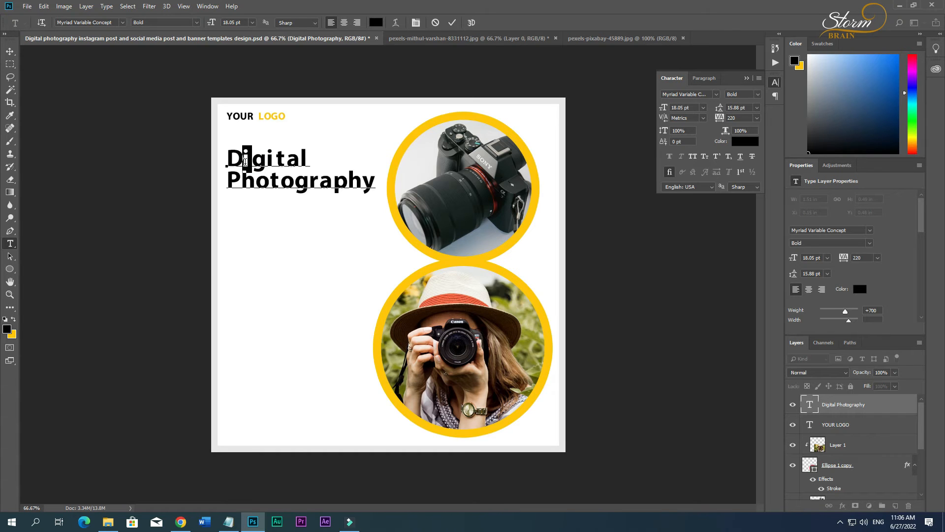
{"action": "left_click", "coordinate": [741, 107]}
{"action": "scroll", "coordinate": [740, 106], "scroll_direction": "down", "scroll_amount": 4}
{"action": "left_click", "coordinate": [740, 117]}
{"action": "scroll", "coordinate": [740, 117], "scroll_direction": "down", "scroll_amount": 2}
{"action": "scroll", "coordinate": [740, 118], "scroll_direction": "down", "scroll_amount": 3}
{"action": "left_click", "coordinate": [9, 52]}
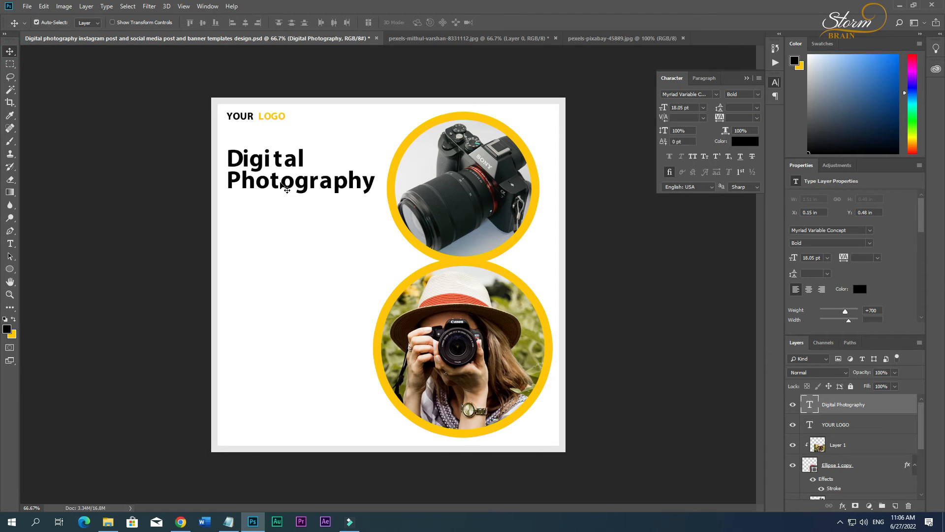
Draw a thin black rectangle about 482 × 9 px just below the heading as an underline.
{"action": "left_click", "coordinate": [10, 269]}
{"action": "left_click", "coordinate": [54, 269]}
{"action": "left_click_drag", "start_coordinate": [231, 194], "coordinate": [390, 196]}
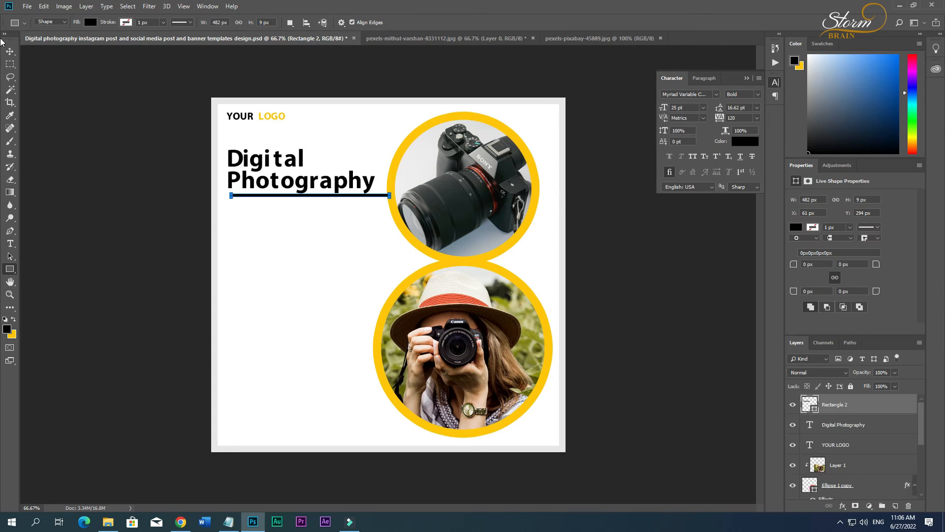
Shorten the underline bar to about 325 px and line it up with the heading's left edge.
{"action": "key", "text": "v"}
{"action": "key", "text": "ctrl+t"}
{"action": "left_click_drag", "start_coordinate": [386, 197], "coordinate": [335, 198]}
{"action": "key", "text": "Return"}
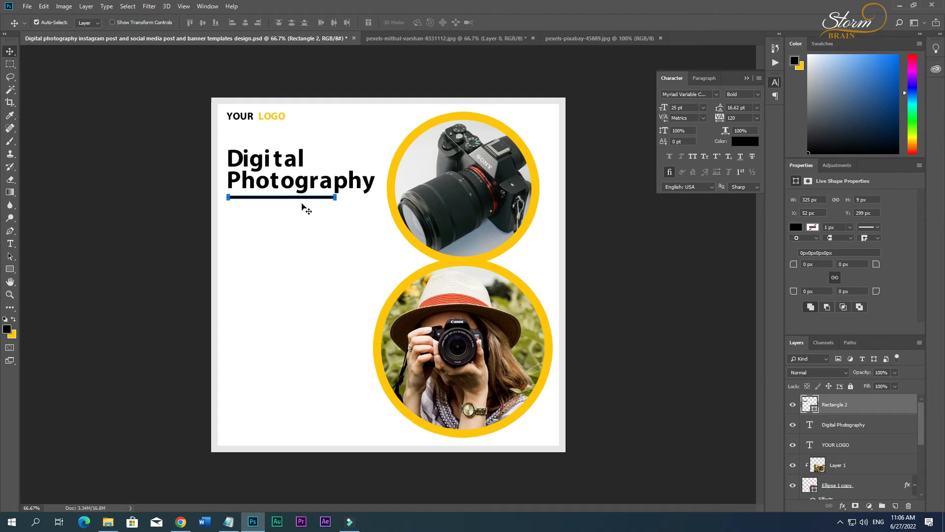
{"action": "left_click", "coordinate": [96, 109]}
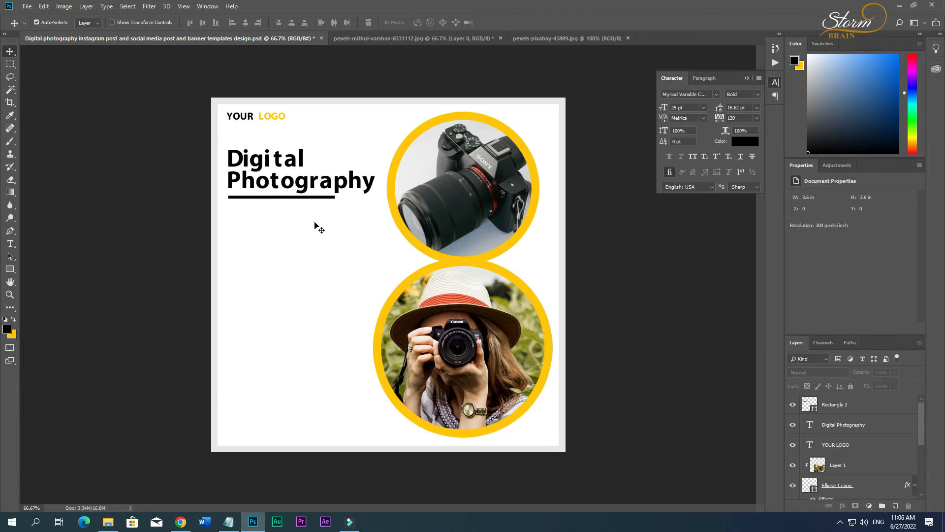
Thin the underline bar to about 6 px high and nudge it up beneath the heading.
{"action": "scroll", "coordinate": [270, 201], "scroll_direction": "up", "scroll_amount": 11}
{"action": "left_click", "coordinate": [254, 154], "text": "ctrl"}
{"action": "key", "text": "ctrl+t"}
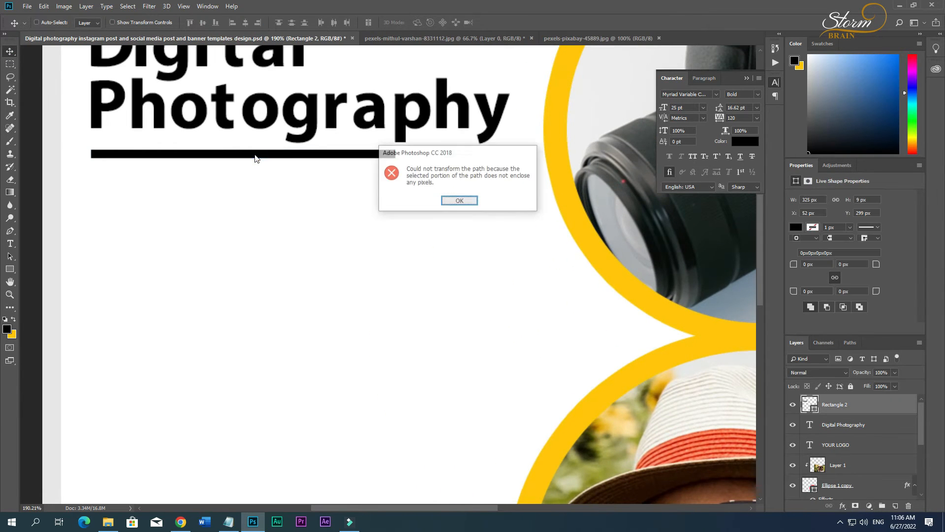
{"action": "left_click", "coordinate": [460, 201]}
{"action": "key", "text": "ctrl+t"}
{"action": "left_click_drag", "start_coordinate": [244, 154], "coordinate": [247, 152]}
{"action": "key", "text": "Return"}
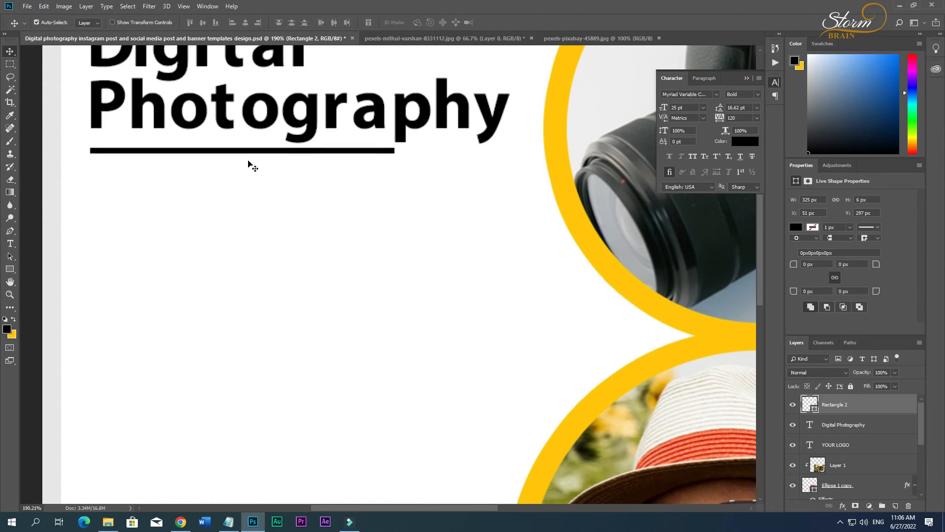
Trim the bar to about 321 px wide so its left end matches the heading at X 52 px.
{"action": "left_click", "coordinate": [248, 163], "text": "ctrl"}
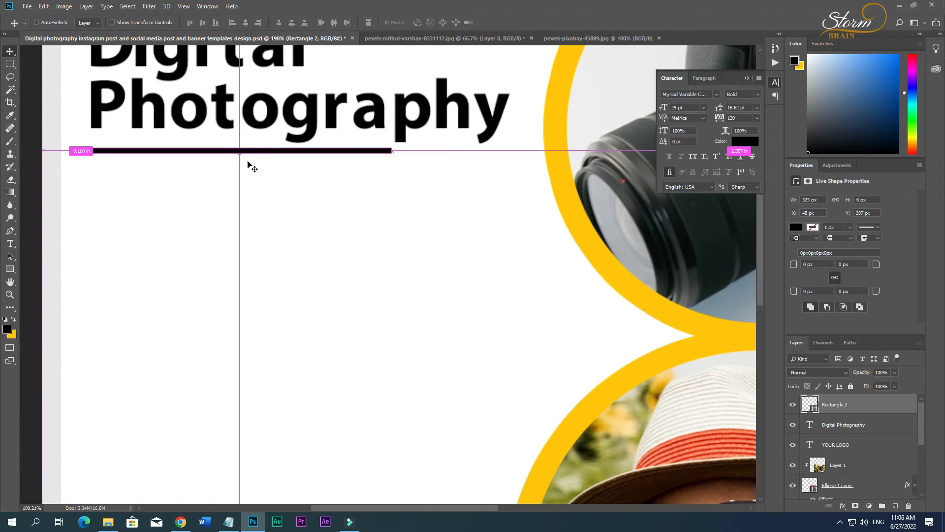
{"action": "key", "text": "ctrl+t"}
{"action": "left_click_drag", "start_coordinate": [88, 150], "coordinate": [92, 151]}
{"action": "key", "text": "Return"}
{"action": "scroll", "coordinate": [176, 182], "scroll_direction": "down", "scroll_amount": 6}
{"action": "scroll", "coordinate": [176, 182], "scroll_direction": "up", "scroll_amount": 1}
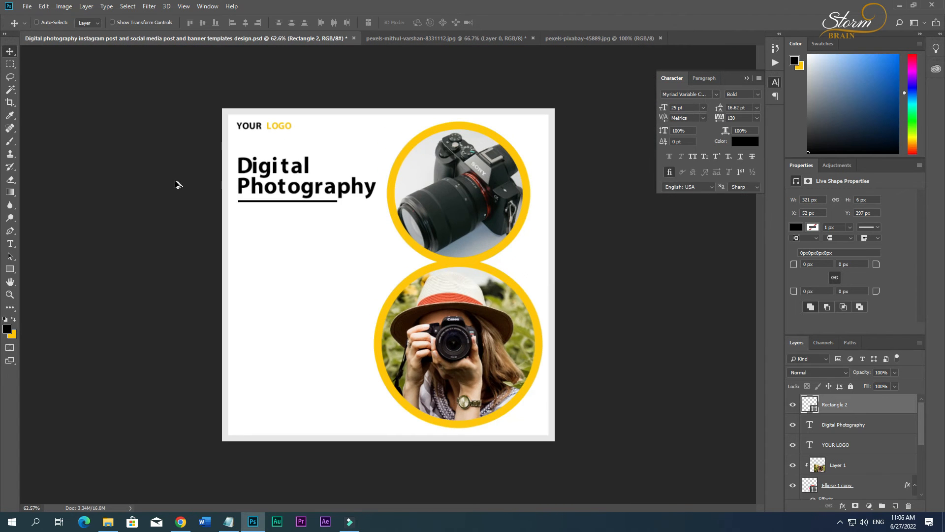
Move the underline bar down to about Y 320 px to leave a gap below the heading.
{"action": "key", "text": "Down"}
{"action": "key", "text": "Down"}
{"action": "key", "text": "Down"}
{"action": "key", "text": "Down"}
{"action": "key", "text": "Down"}
{"action": "key", "text": "Down"}
{"action": "key", "text": "Down"}
{"action": "key", "text": "Down"}
{"action": "key", "text": "Down"}
{"action": "key", "text": "Down"}
{"action": "key", "text": "Down"}
{"action": "key", "text": "Down"}
{"action": "key", "text": "Down"}
{"action": "key", "text": "Down"}
{"action": "key", "text": "Down"}
{"action": "key", "text": "Down"}
{"action": "key", "text": "Down"}
{"action": "key", "text": "Down"}
{"action": "key", "text": "Down"}
{"action": "key", "text": "Down"}
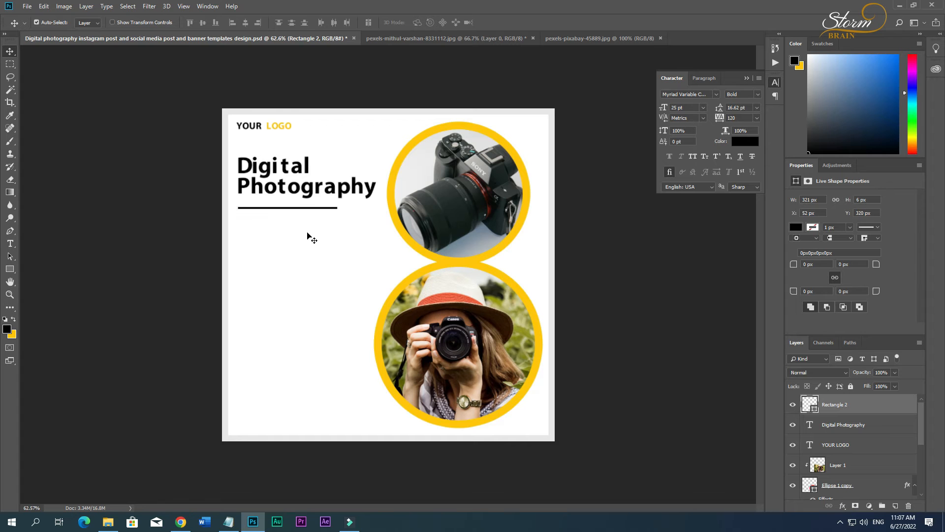
{"action": "left_click", "coordinate": [304, 248]}
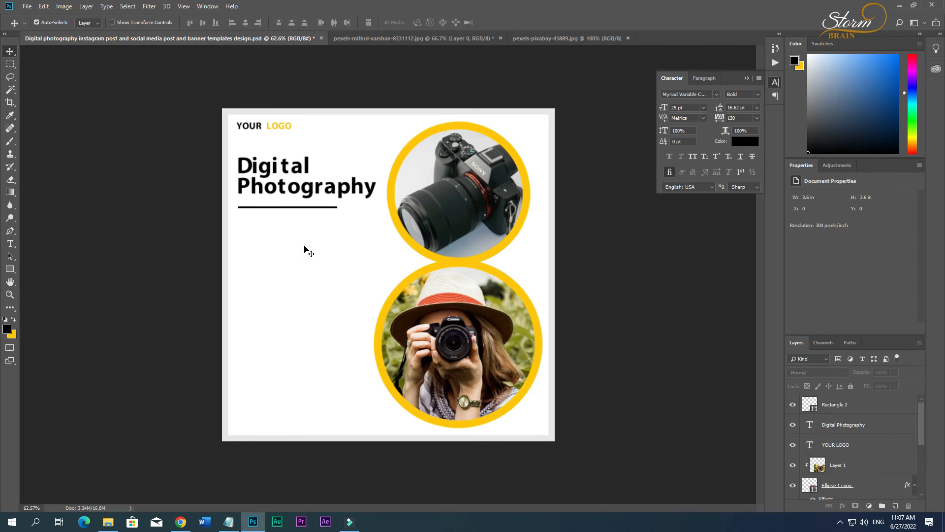
Switch to Notepad to copy the Lorem ipsum sentence, then check the Pikbest reference design in the browser.
{"action": "key", "text": "alt+Tab"}
{"action": "right_click", "coordinate": [167, 60]}
{"action": "left_click", "coordinate": [190, 91]}
{"action": "left_click", "coordinate": [181, 521]}
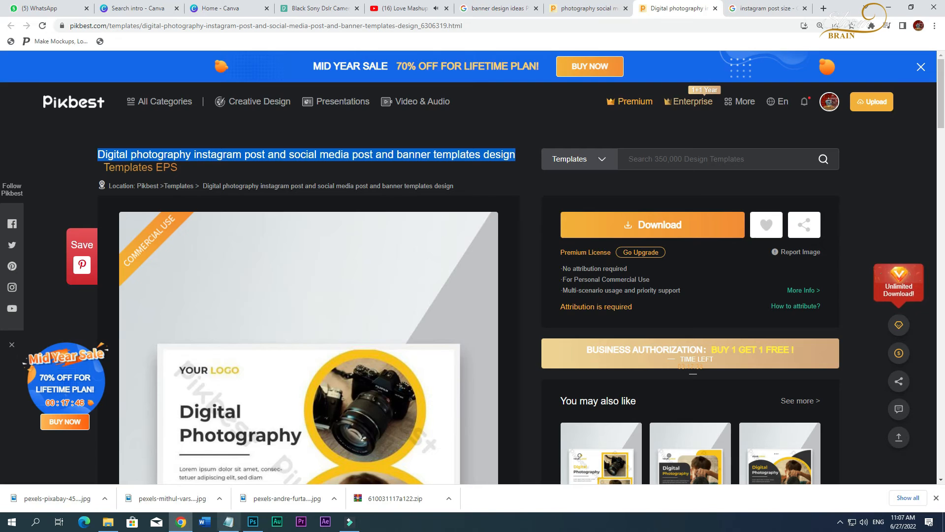
Switch back to Photoshop and paste the Lorem ipsum sentence as new text below the underline bar.
{"action": "left_click", "coordinate": [253, 521]}
{"action": "key", "text": "t"}
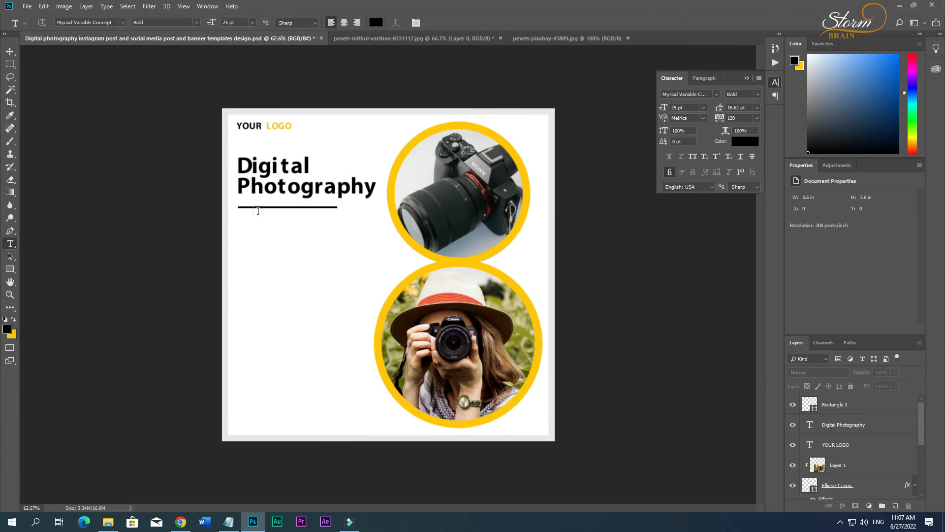
{"action": "left_click", "coordinate": [251, 211]}
{"action": "key", "text": "ctrl+v"}
{"action": "key", "text": "ctrl+a"}
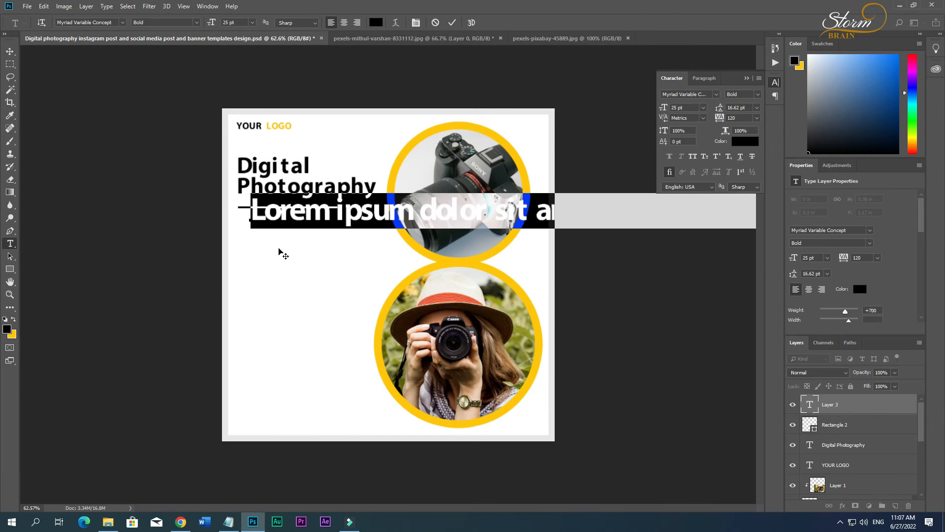
Format the Lorem ipsum text as Semibold 7 pt and place it under the bar, aligned with its left end.
{"action": "left_click", "coordinate": [198, 23]}
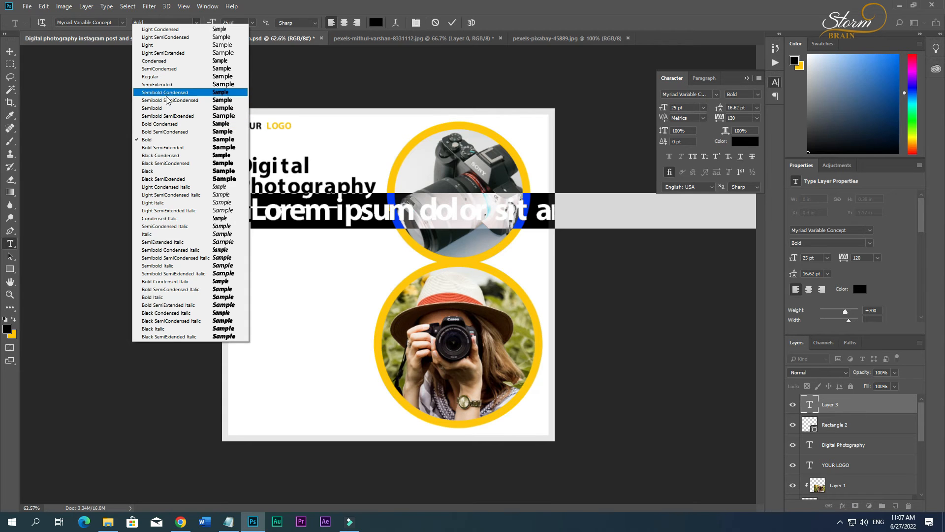
{"action": "left_click", "coordinate": [164, 108]}
{"action": "left_click_drag", "start_coordinate": [212, 23], "coordinate": [205, 25]}
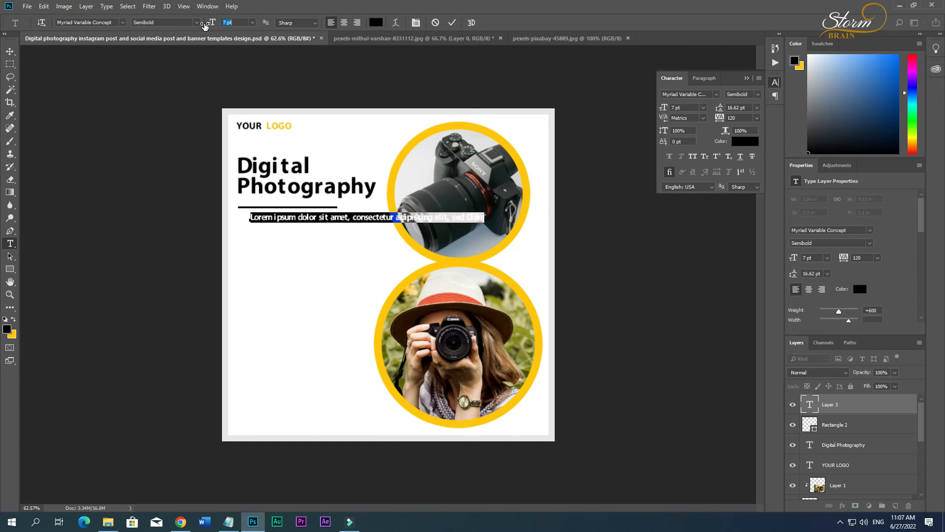
{"action": "left_click", "coordinate": [10, 51]}
{"action": "left_click_drag", "start_coordinate": [321, 227], "coordinate": [298, 219]}
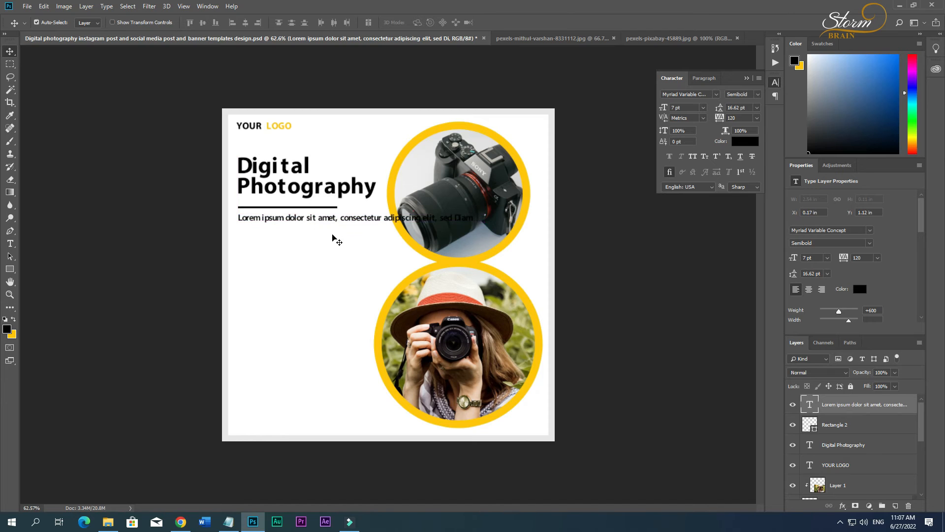
Set the Lorem ipsum text to Regular weight and break it into two lines after consectetur.
{"action": "double_click", "coordinate": [301, 217]}
{"action": "key", "text": "ctrl+a"}
{"action": "left_click", "coordinate": [197, 22]}
{"action": "left_click", "coordinate": [184, 77]}
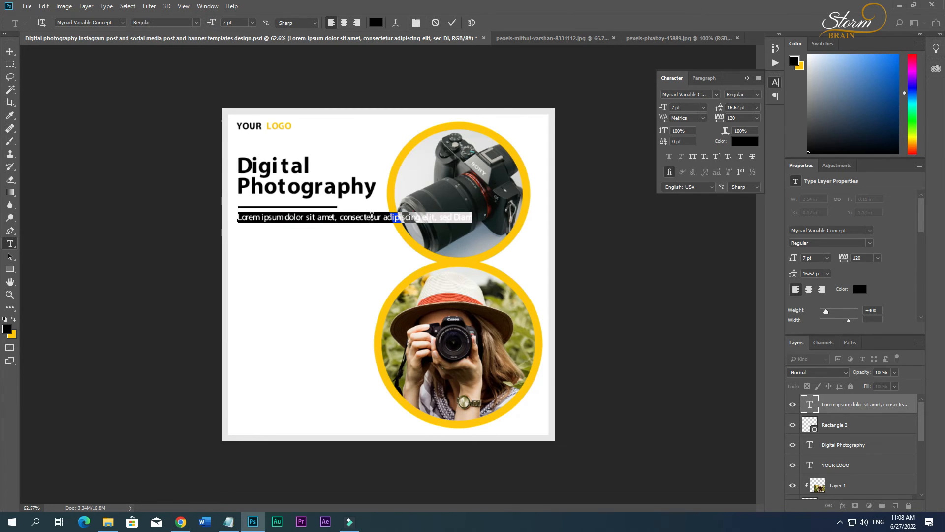
{"action": "left_click", "coordinate": [348, 217]}
{"action": "key", "text": "Return"}
Set the leading of the whole Lorem ipsum text to 8 pt.
{"action": "key", "text": "ctrl+a"}
{"action": "left_click_drag", "start_coordinate": [720, 111], "coordinate": [713, 113]}
{"action": "left_click", "coordinate": [736, 107]}
{"action": "type", "text": "8"}
{"action": "key", "text": "Return"}
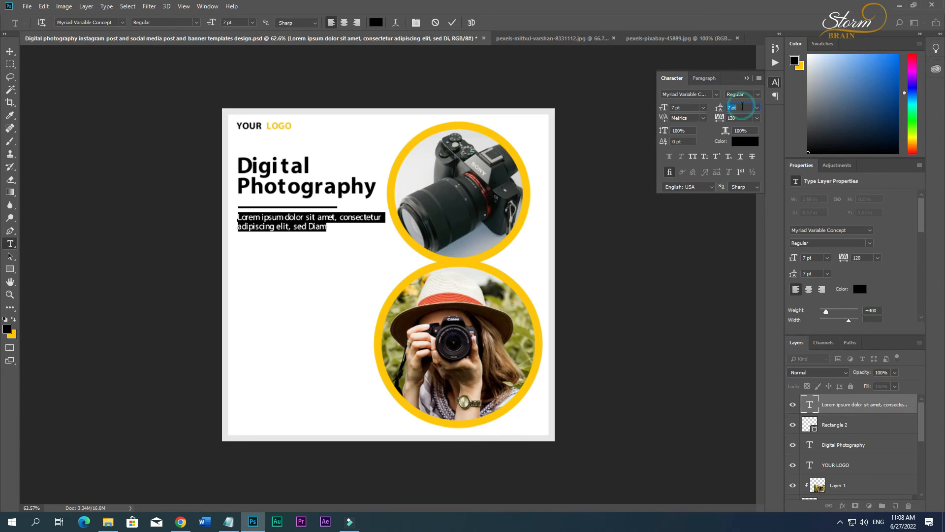
Set the Lorem ipsum text's tracking to 200 and nudge it slightly left to line up with the logo.
{"action": "left_click", "coordinate": [747, 118]}
{"action": "key", "text": "Up"}
{"action": "key", "text": "Up"}
{"action": "key", "text": "Up"}
{"action": "key", "text": "Up"}
{"action": "key", "text": "Up"}
{"action": "key", "text": "Up"}
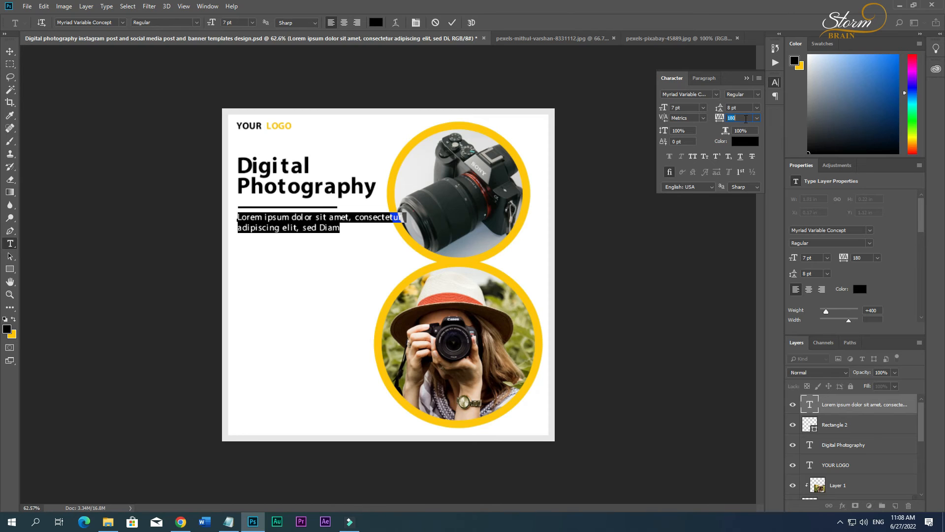
{"action": "key", "text": "Up"}
{"action": "key", "text": "Up"}
{"action": "left_click", "coordinate": [10, 51]}
{"action": "left_click_drag", "start_coordinate": [305, 226], "coordinate": [304, 226]}
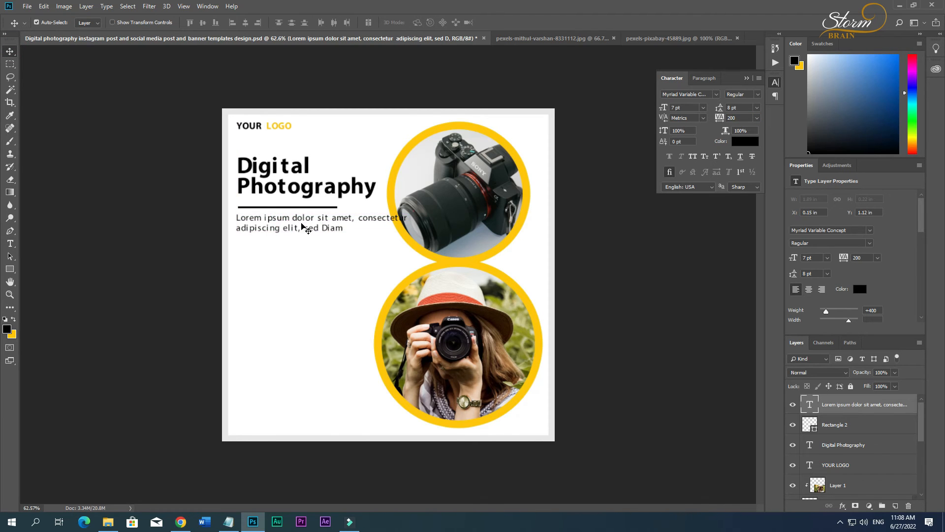
Move the line break in the Lorem ipsum text so that consectetur starts the second line.
{"action": "key", "text": "t"}
{"action": "left_click", "coordinate": [358, 218]}
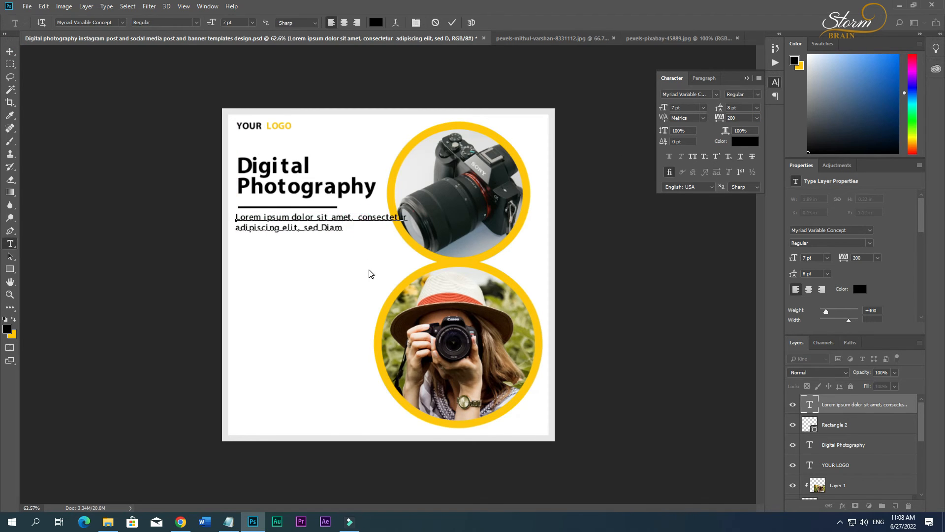
{"action": "key", "text": "Return"}
{"action": "key", "text": "BackSpace"}
Reduce the Lorem ipsum text to 6 pt and nudge it up closer to the underline bar.
{"action": "key", "text": "ctrl+a"}
{"action": "left_click", "coordinate": [687, 109]}
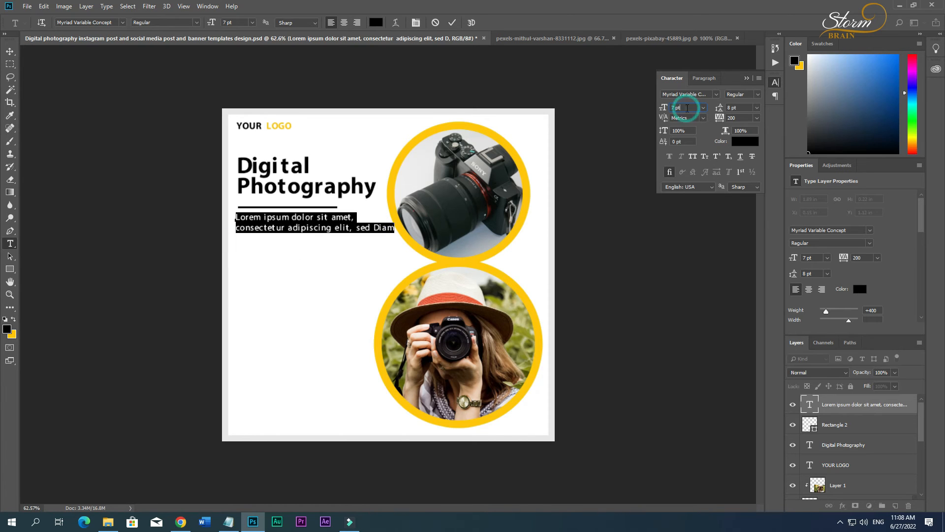
{"action": "scroll", "coordinate": [687, 109], "scroll_direction": "down", "scroll_amount": 1}
{"action": "left_click", "coordinate": [11, 52]}
{"action": "key", "text": "Up"}
{"action": "key", "text": "Up"}
{"action": "key", "text": "Up"}
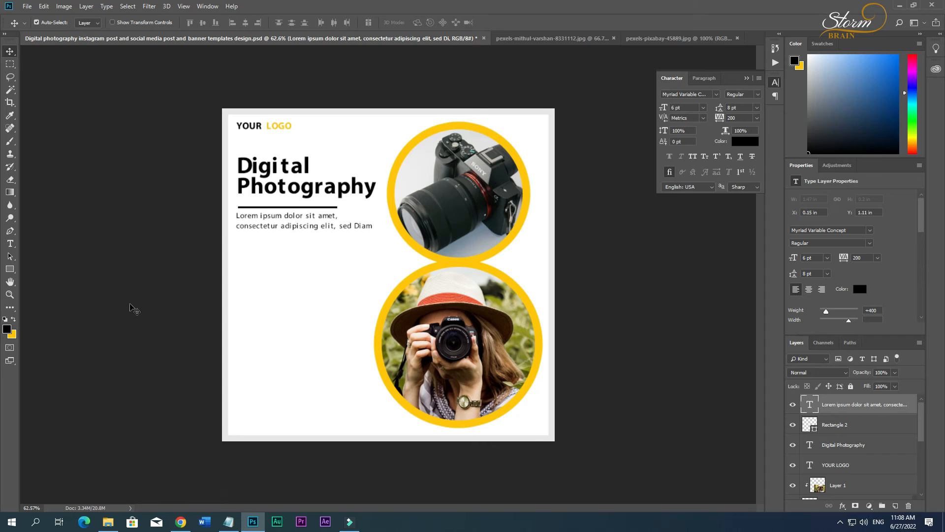
Draw a black rounded rectangle about 294 × 70 px below the Lorem ipsum text.
{"action": "right_click", "coordinate": [10, 269]}
{"action": "left_click", "coordinate": [47, 278]}
{"action": "left_click_drag", "start_coordinate": [248, 254], "coordinate": [338, 277]}
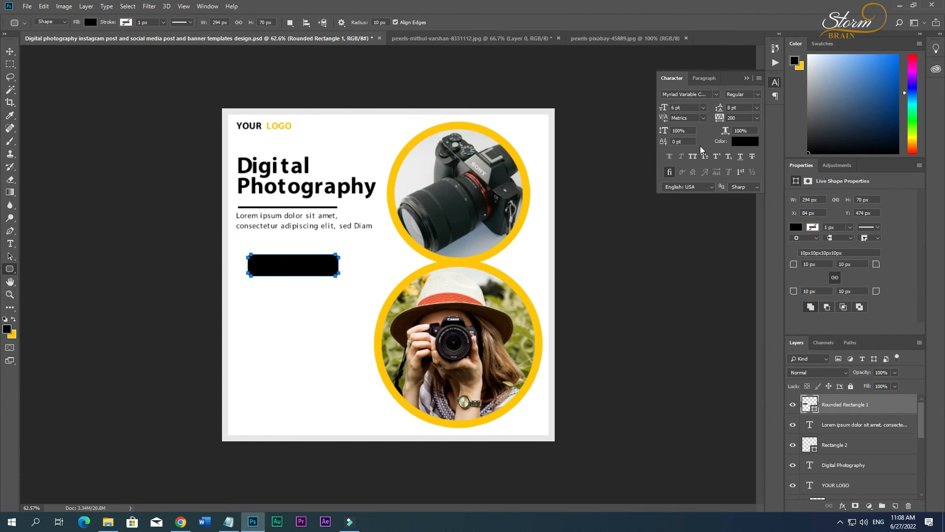
Increase the corner radius of the rounded rectangle until its ends are fully round.
{"action": "left_click", "coordinate": [775, 48]}
{"action": "left_click", "coordinate": [775, 63]}
{"action": "left_click", "coordinate": [775, 82]}
{"action": "left_click_drag", "start_coordinate": [792, 264], "coordinate": [811, 264]}
Scale the pill shape down to about 241 × 56 px and align its left end with the text above.
{"action": "left_click", "coordinate": [9, 51]}
{"action": "left_click", "coordinate": [290, 267]}
{"action": "mouse_move", "coordinate": [290, 267]}
{"action": "left_mouse_down"}
{"action": "mouse_move", "coordinate": [280, 271]}
{"action": "mouse_move", "coordinate": [309, 270]}
{"action": "mouse_move", "coordinate": [282, 264]}
{"action": "left_mouse_up"}
{"action": "key", "text": "ctrl+t"}
{"action": "key", "text": "Return"}
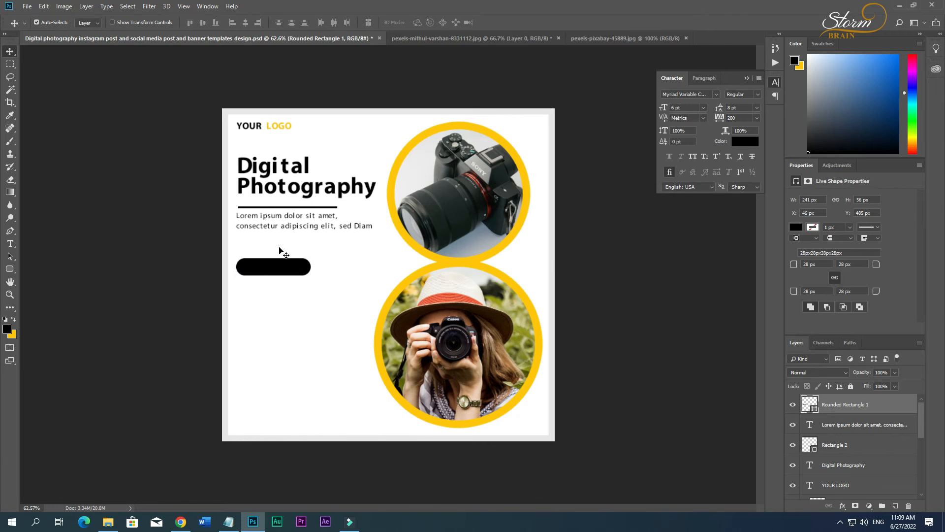
Fill the pill shape with the yellow sampled from the camera photo's ring.
{"action": "double_click", "coordinate": [809, 404]}
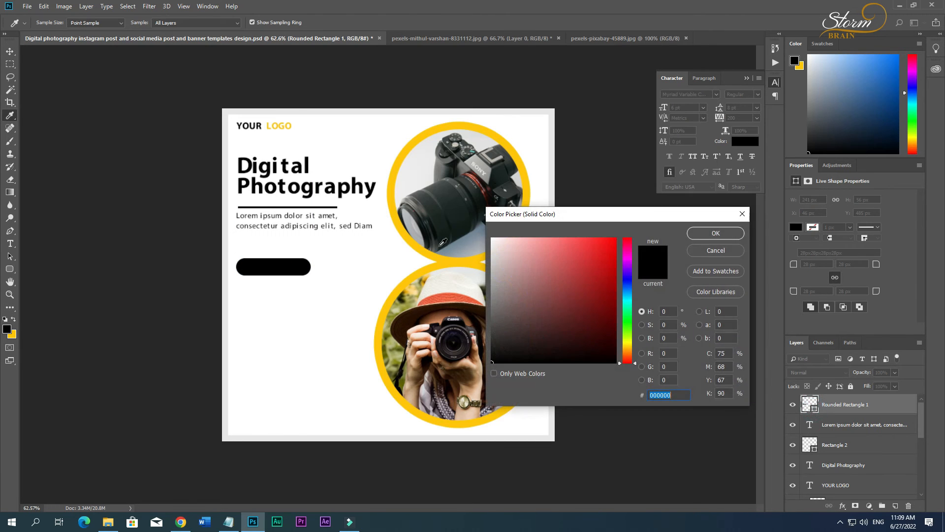
{"action": "left_click", "coordinate": [400, 233]}
{"action": "left_click", "coordinate": [719, 232]}
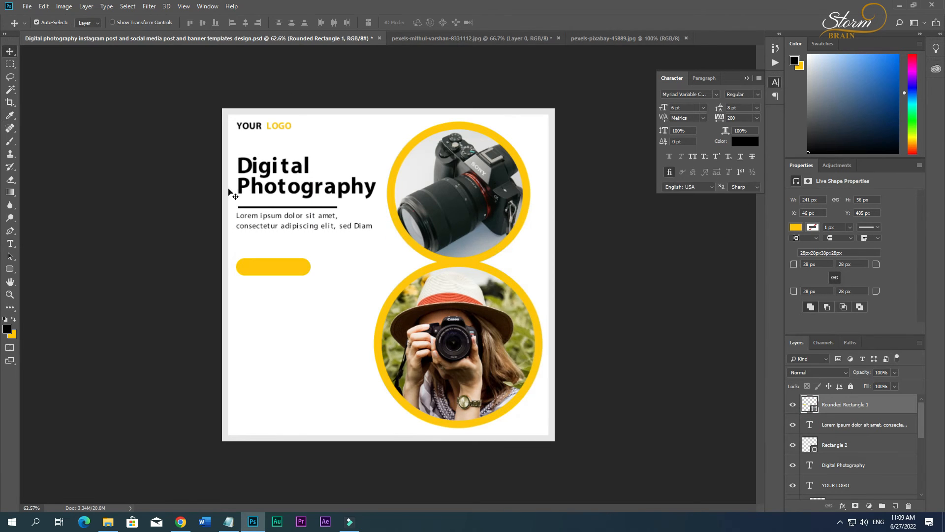
Copy Our Services from the Notepad document and paste it in Photoshop as new text on the yellow pill.
{"action": "left_click", "coordinate": [228, 522]}
{"action": "left_click_drag", "start_coordinate": [49, 79], "coordinate": [4, 82]}
{"action": "key", "text": "ctrl+c"}
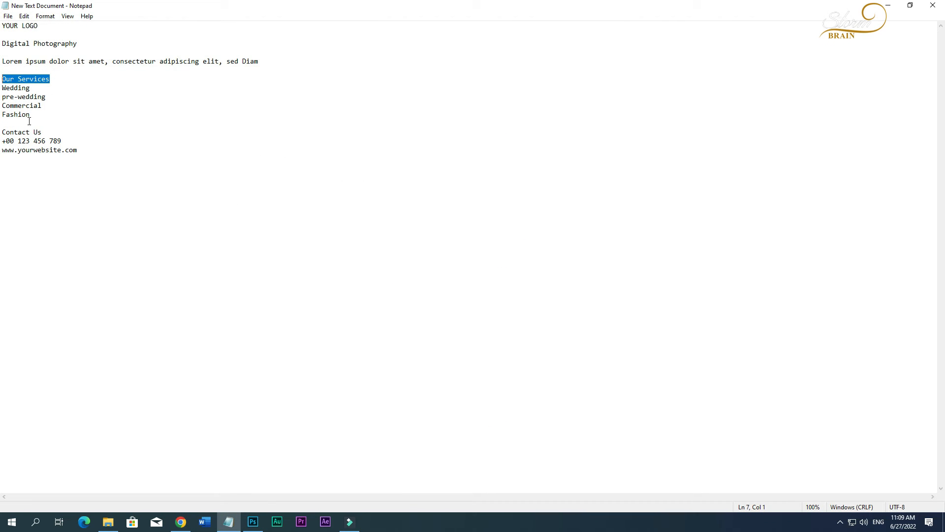
{"action": "left_click", "coordinate": [252, 521]}
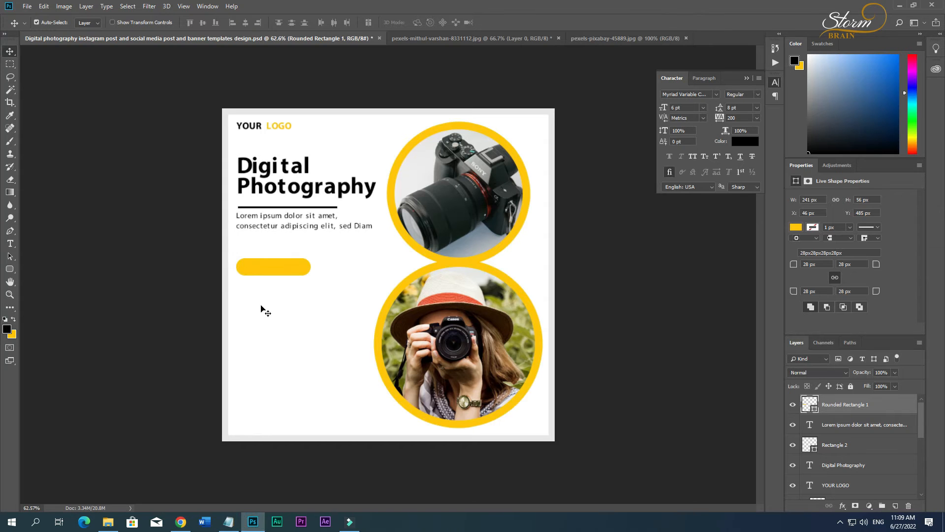
{"action": "left_click", "coordinate": [259, 267]}
{"action": "key", "text": "ctrl+v"}
{"action": "key", "text": "ctrl+a"}
{"action": "key", "text": "ctrl+c"}
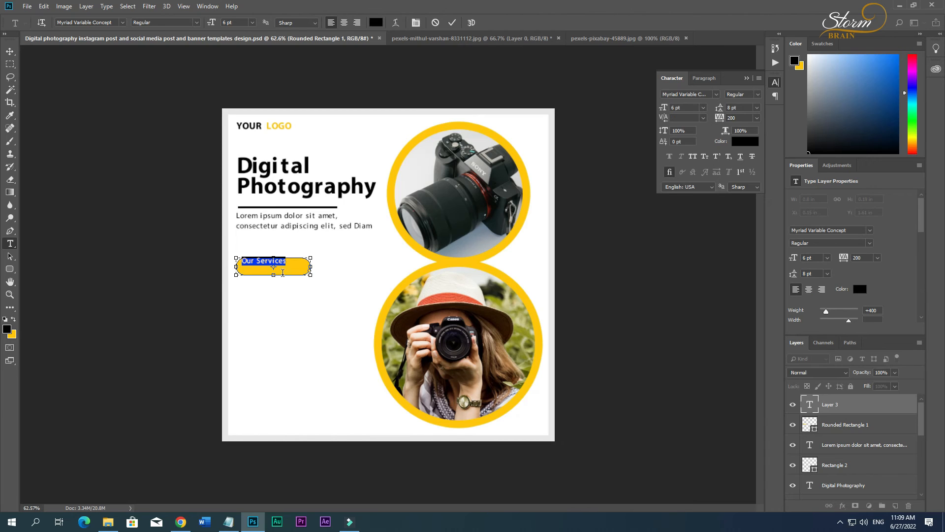
Try to centre the Our Services text on the yellow pill.
{"action": "left_click", "coordinate": [11, 51]}
{"action": "left_click_drag", "start_coordinate": [272, 262], "coordinate": [279, 268]}
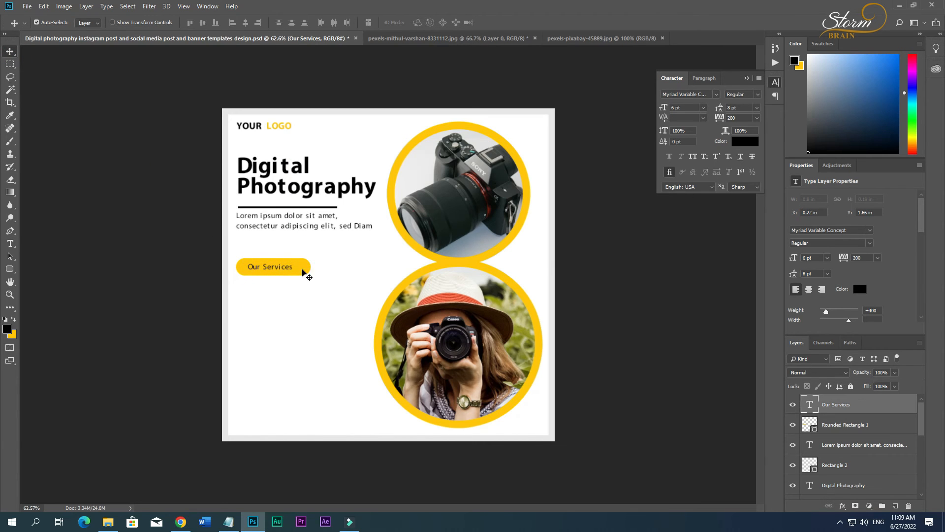
{"action": "left_click", "coordinate": [303, 270], "text": "shift"}
{"action": "left_click", "coordinate": [245, 22]}
{"action": "left_click", "coordinate": [203, 22]}
{"action": "key", "text": "ctrl+z"}
{"action": "key", "text": "ctrl+z"}
{"action": "left_click", "coordinate": [844, 427]}
{"action": "left_click_drag", "start_coordinate": [850, 421], "coordinate": [837, 411]}
{"action": "key", "text": "t"}
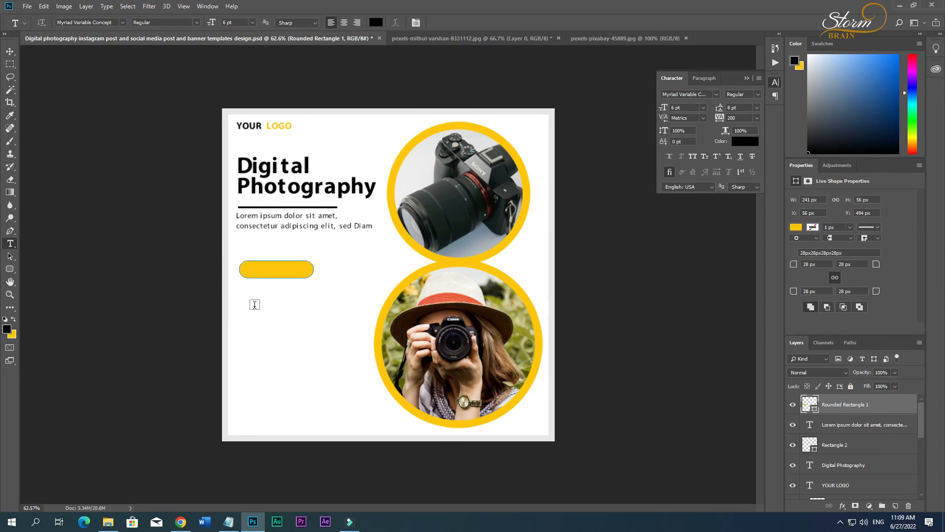
Paste Our Services as new text, move it onto the yellow pill and scale it up to 7.94 pt.
{"action": "left_click", "coordinate": [255, 306]}
{"action": "key", "text": "ctrl+v"}
{"action": "left_click", "coordinate": [14, 52]}
{"action": "left_click_drag", "start_coordinate": [281, 304], "coordinate": [303, 279]}
{"action": "key", "text": "ctrl+t"}
{"action": "key", "text": "Return"}
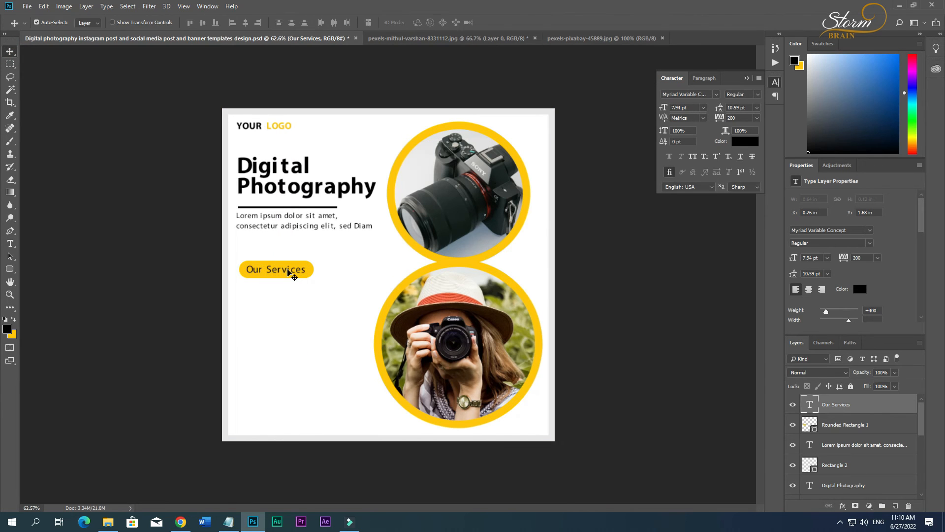
Change the font style of the Our Services text to Bold.
{"action": "double_click", "coordinate": [290, 273]}
{"action": "left_click", "coordinate": [195, 23]}
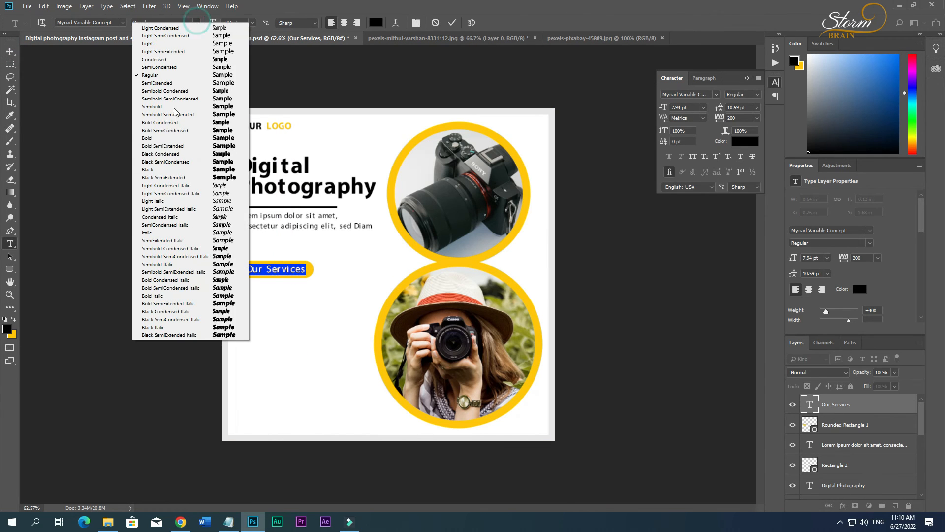
{"action": "left_click", "coordinate": [168, 141]}
{"action": "key", "text": "ctrl+Return"}
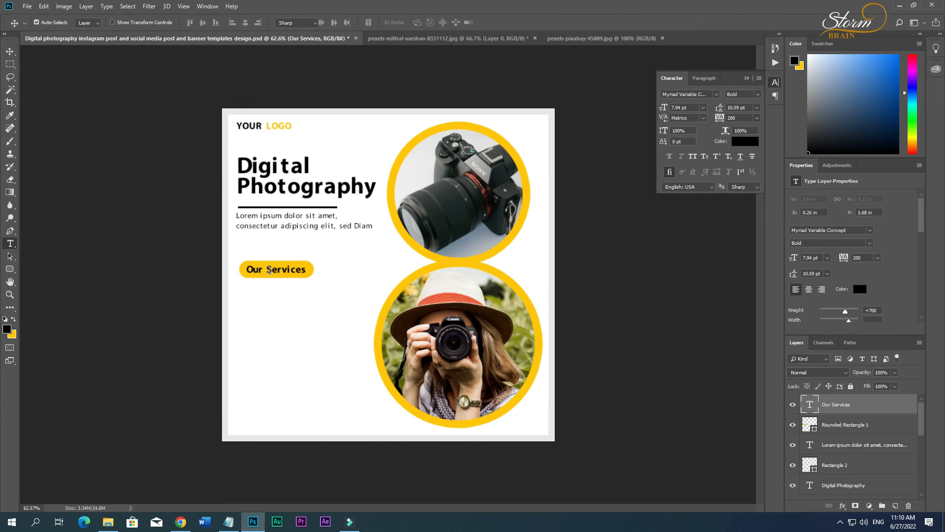
Set the Our Services text's tracking to 240 and its size to 6.94 pt, and reposition it on the pill.
{"action": "double_click", "coordinate": [270, 270]}
{"action": "key", "text": "Up"}
{"action": "key", "text": "Up"}
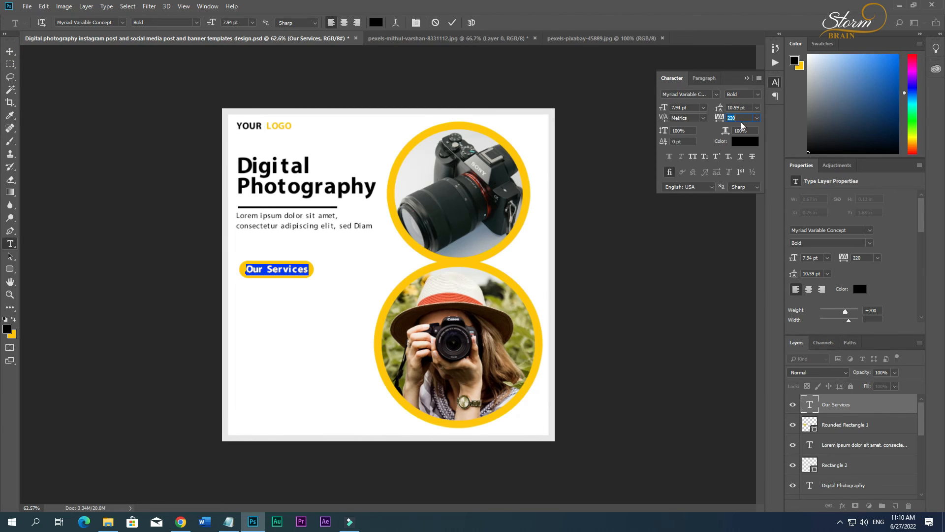
{"action": "left_click", "coordinate": [225, 22]}
{"action": "key", "text": "Down"}
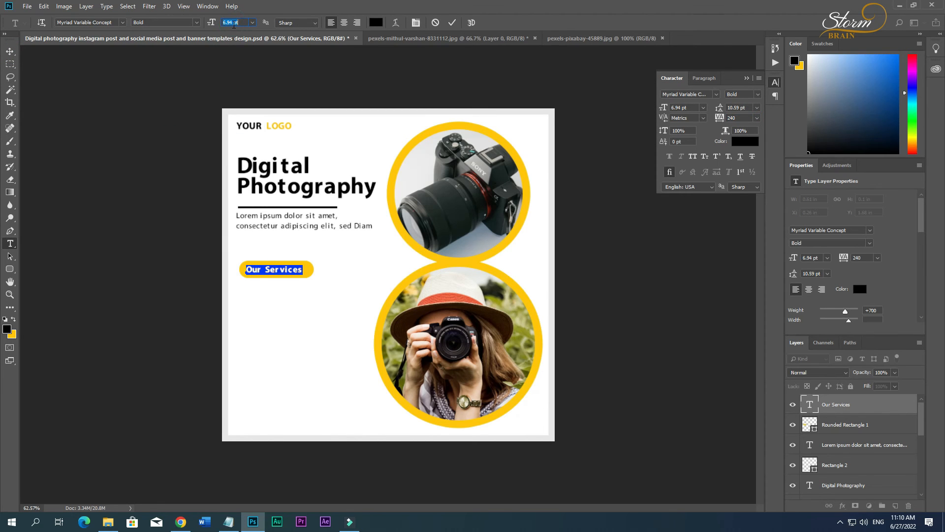
{"action": "left_click", "coordinate": [10, 51]}
{"action": "left_click_drag", "start_coordinate": [289, 273], "coordinate": [293, 273]}
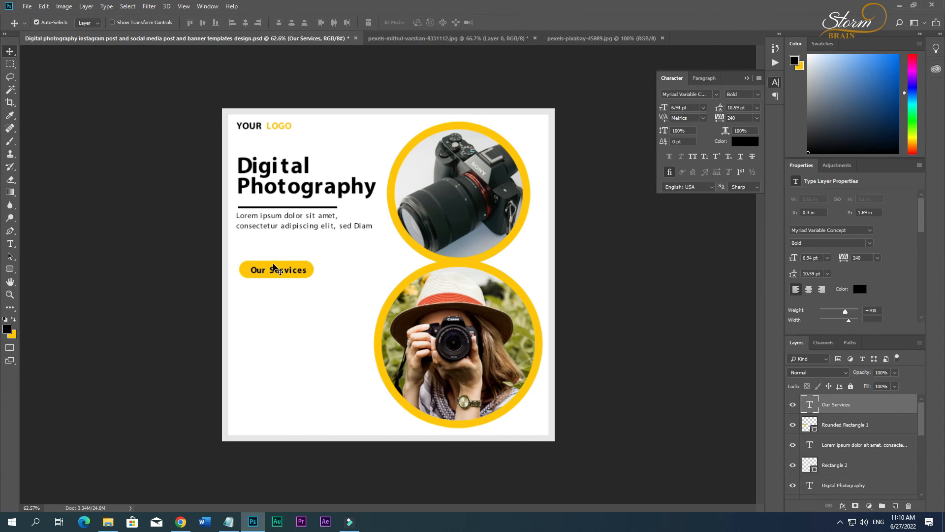
{"action": "left_click", "coordinate": [274, 268]}
{"action": "key", "text": "t"}
{"action": "left_click", "coordinate": [275, 273]}
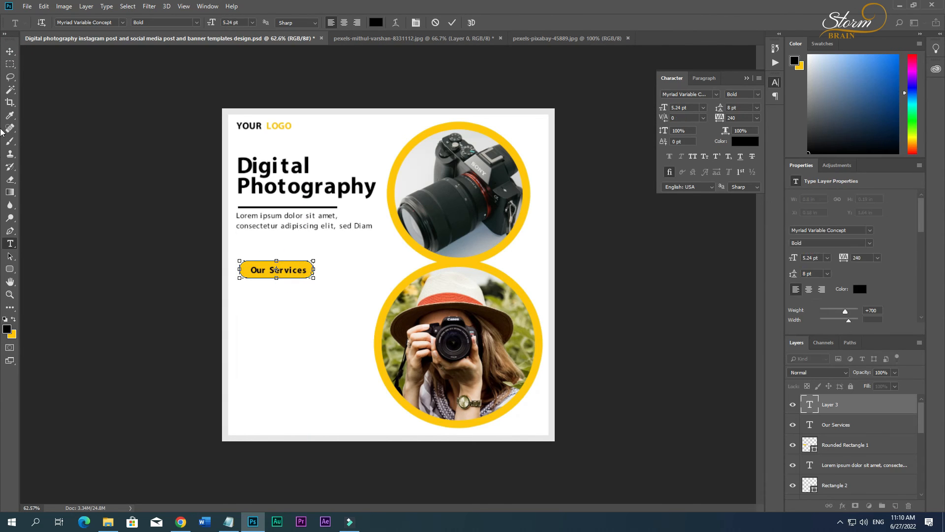
{"action": "left_click", "coordinate": [10, 51]}
Apply All Caps to the Our Services text.
{"action": "left_click", "coordinate": [837, 404]}
{"action": "double_click", "coordinate": [810, 405]}
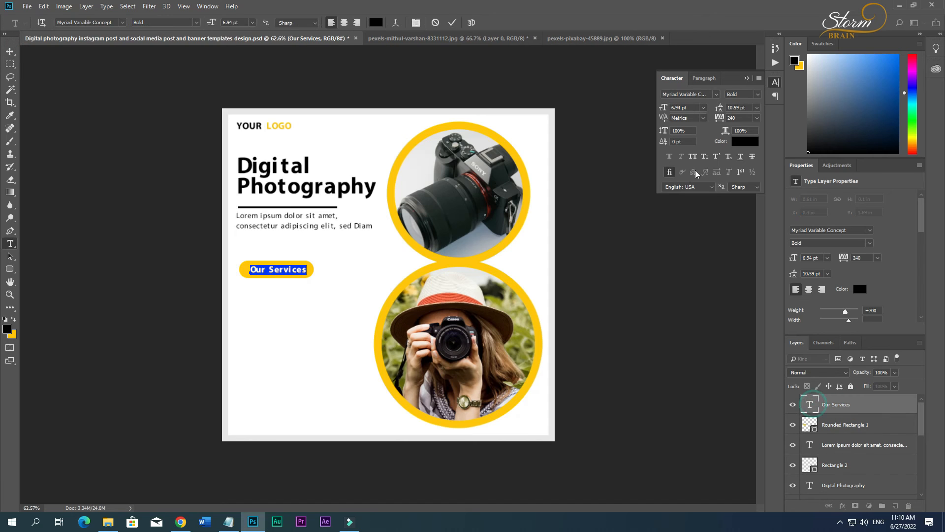
{"action": "left_click", "coordinate": [693, 156]}
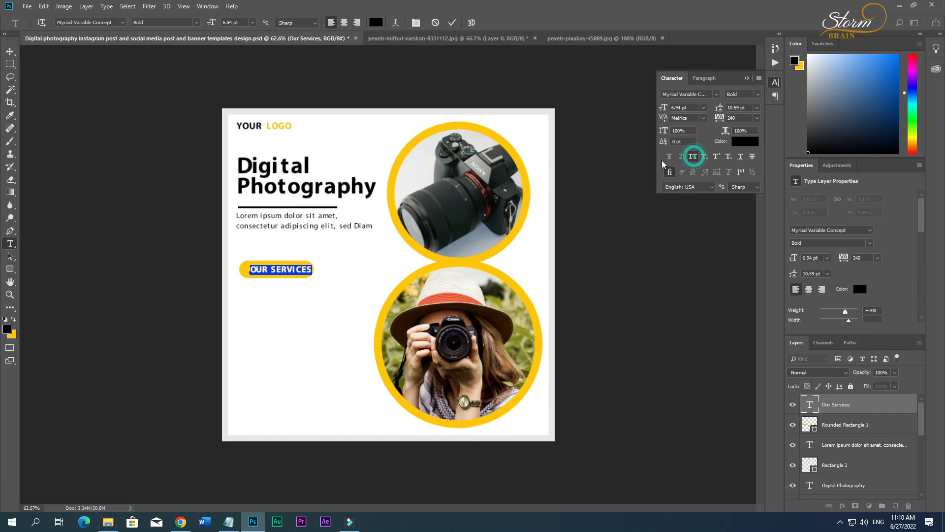
{"action": "left_click", "coordinate": [7, 52]}
{"action": "left_click_drag", "start_coordinate": [277, 270], "coordinate": [277, 271]}
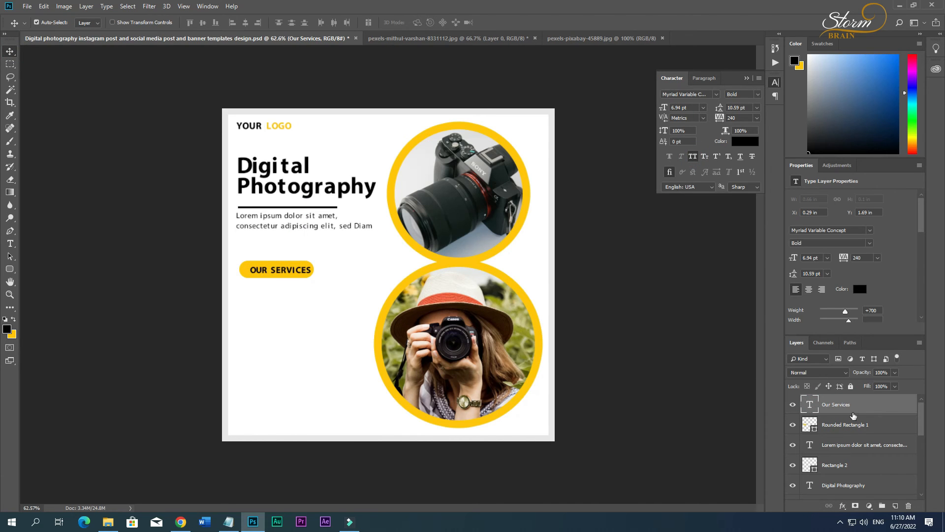
Centre the Our Services text on the pill and move both up, in line with the left edge of the body text.
{"action": "left_click", "coordinate": [851, 424], "text": "ctrl"}
{"action": "left_click", "coordinate": [245, 23]}
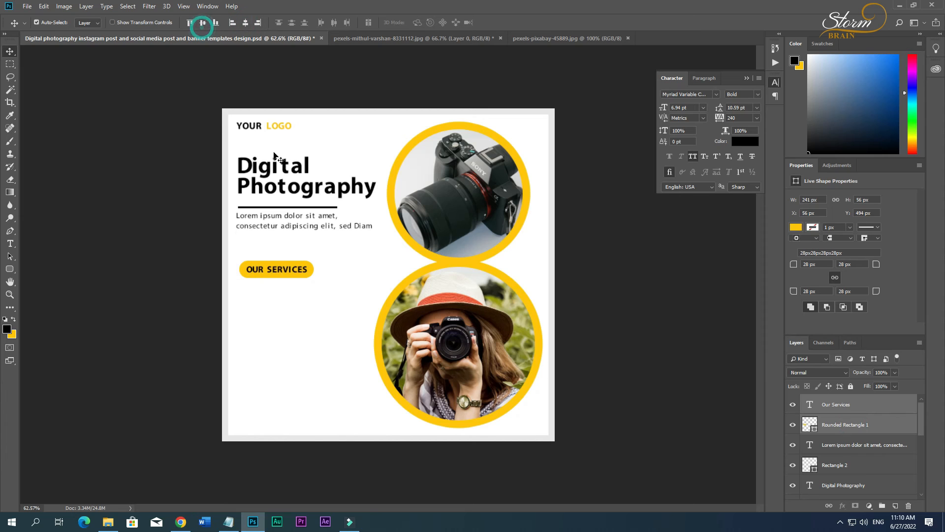
{"action": "left_click_drag", "start_coordinate": [283, 270], "coordinate": [284, 273]}
{"action": "key", "text": "Up"}
{"action": "key", "text": "Up"}
{"action": "key", "text": "Up"}
{"action": "key", "text": "Up"}
{"action": "key", "text": "Up"}
{"action": "key", "text": "Up"}
{"action": "key", "text": "Up"}
{"action": "key", "text": "Up"}
{"action": "key", "text": "Up"}
{"action": "key", "text": "Up"}
{"action": "key", "text": "Up"}
{"action": "key", "text": "Up"}
{"action": "key", "text": "Up"}
{"action": "key", "text": "Up"}
{"action": "key", "text": "Up"}
{"action": "key", "text": "Up"}
{"action": "key", "text": "Up"}
{"action": "key", "text": "Up"}
{"action": "key", "text": "Up"}
{"action": "left_click", "coordinate": [278, 301]}
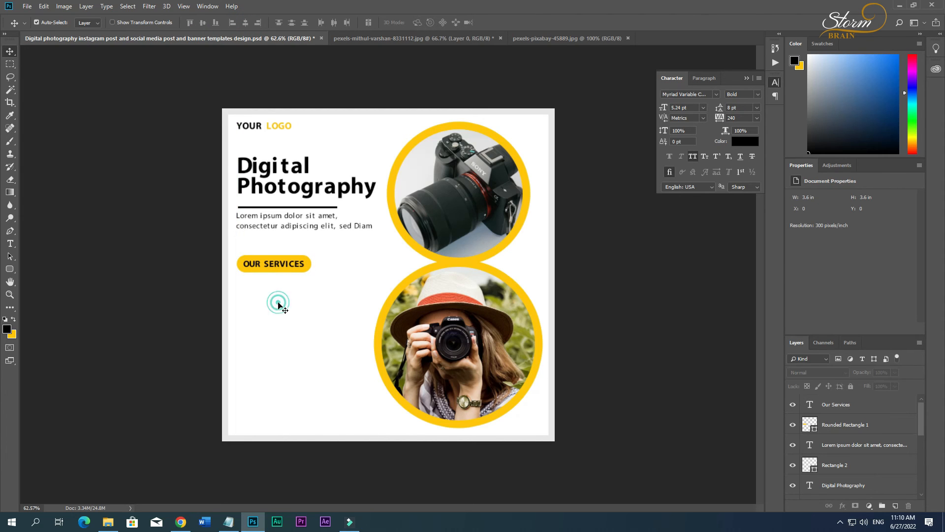
Copy the Wedding, pre-wedding, Commercial and Fashion lines from the Notepad document and paste them in Photoshop as text below the Our Services button.
{"action": "left_click", "coordinate": [252, 521]}
{"action": "left_click", "coordinate": [57, 84]}
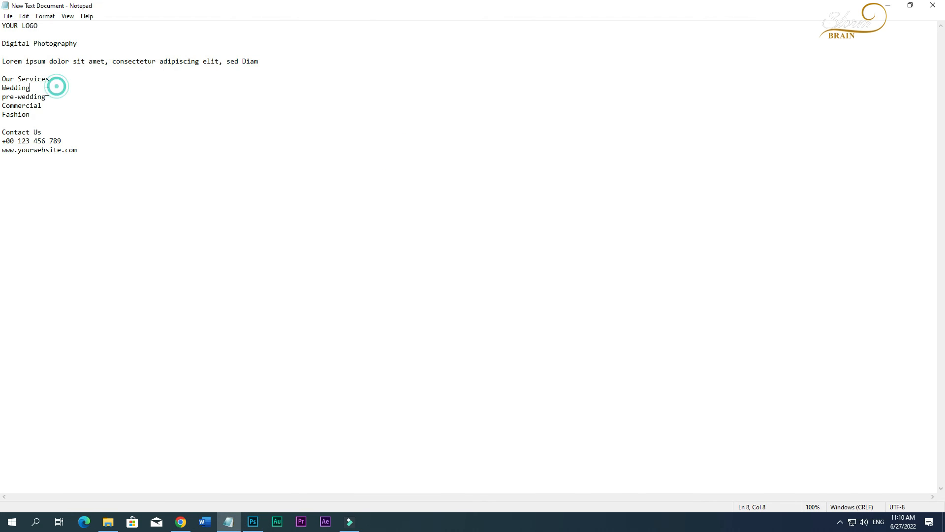
{"action": "left_click_drag", "start_coordinate": [59, 125], "coordinate": [4, 88]}
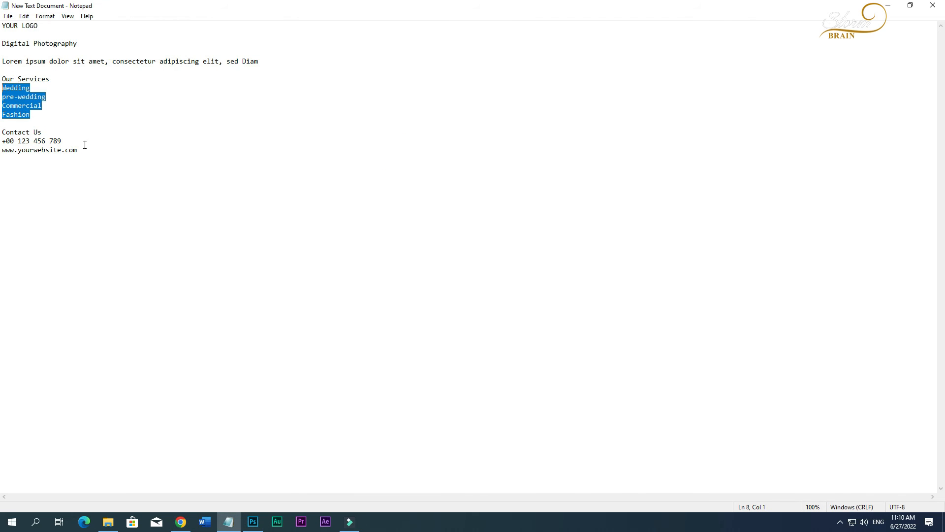
{"action": "left_click", "coordinate": [252, 521]}
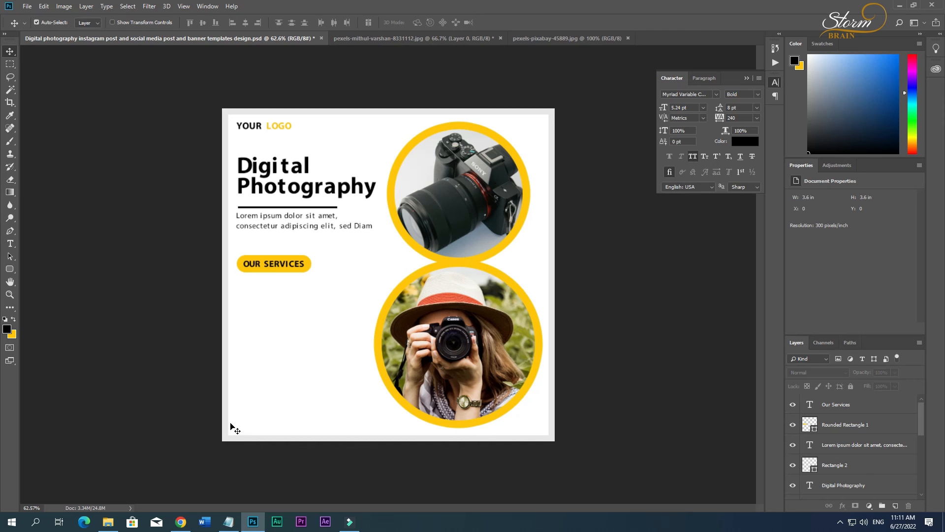
{"action": "left_click", "coordinate": [256, 283]}
{"action": "type", "text": "WEDDING PRE-WEDDING COMMERCIAL FASHION"}
Set the services list to Semibold and move it slightly left, in line with the button's text.
{"action": "key", "text": "ctrl+a"}
{"action": "left_click", "coordinate": [197, 22]}
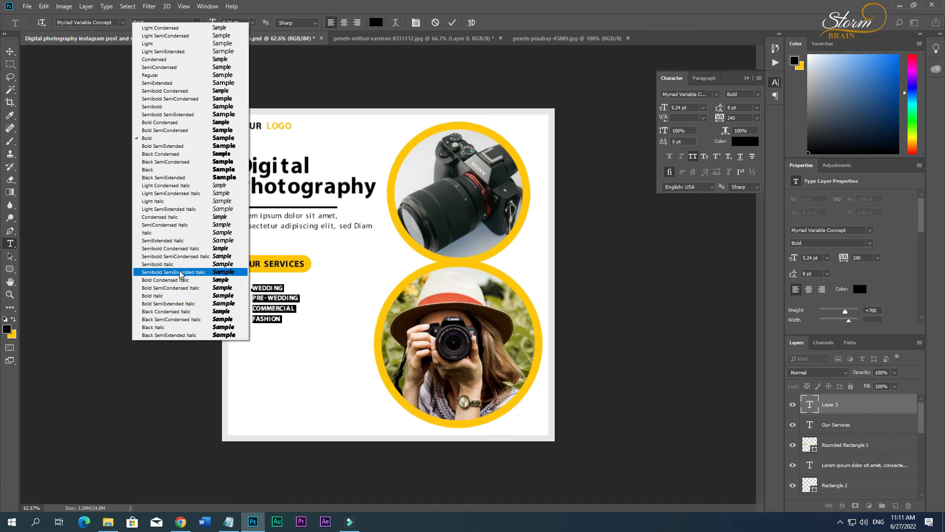
{"action": "left_click", "coordinate": [175, 106]}
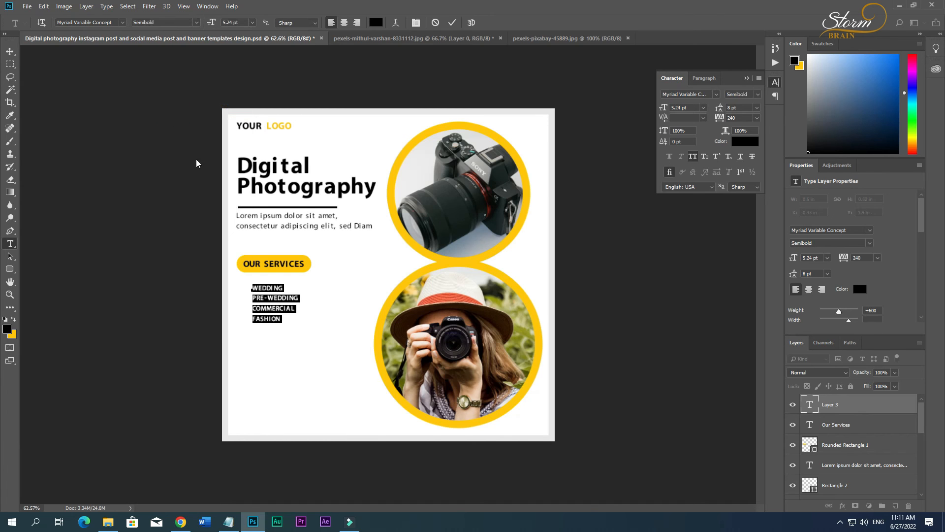
{"action": "left_click", "coordinate": [11, 51]}
{"action": "left_click_drag", "start_coordinate": [269, 301], "coordinate": [260, 301]}
Draw a small black circle about 16 px wide as a bullet in front of WEDDING.
{"action": "scroll", "coordinate": [241, 319], "scroll_direction": "up", "scroll_amount": 9}
{"action": "left_click_drag", "start_coordinate": [328, 506], "coordinate": [297, 506]}
{"action": "scroll", "coordinate": [212, 296], "scroll_direction": "up", "scroll_amount": 7}
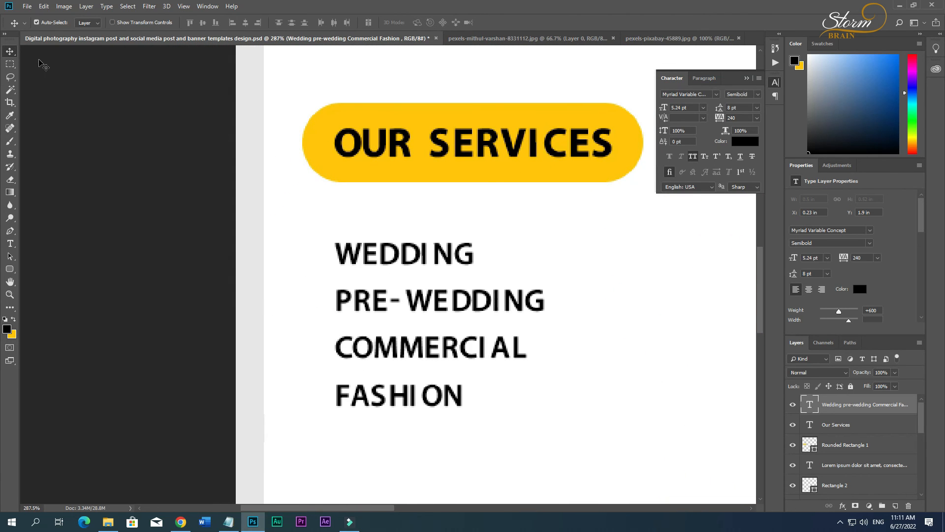
{"action": "right_click", "coordinate": [10, 269]}
{"action": "left_click", "coordinate": [43, 280]}
{"action": "left_click_drag", "start_coordinate": [290, 243], "coordinate": [314, 257]}
{"action": "left_click", "coordinate": [4, 52]}
Duplicate the bullet in front of PRE-WEDDING, COMMERCIAL and FASHION, and nudge all four bullets into place beside the list.
{"action": "left_click_drag", "start_coordinate": [314, 258], "coordinate": [313, 304], "text": "alt"}
{"action": "left_click_drag", "start_coordinate": [312, 305], "coordinate": [313, 402], "text": "alt"}
{"action": "left_click_drag", "start_coordinate": [316, 256], "coordinate": [316, 256]}
{"action": "left_click", "coordinate": [313, 301], "text": "shift"}
{"action": "left_click", "coordinate": [312, 346], "text": "shift"}
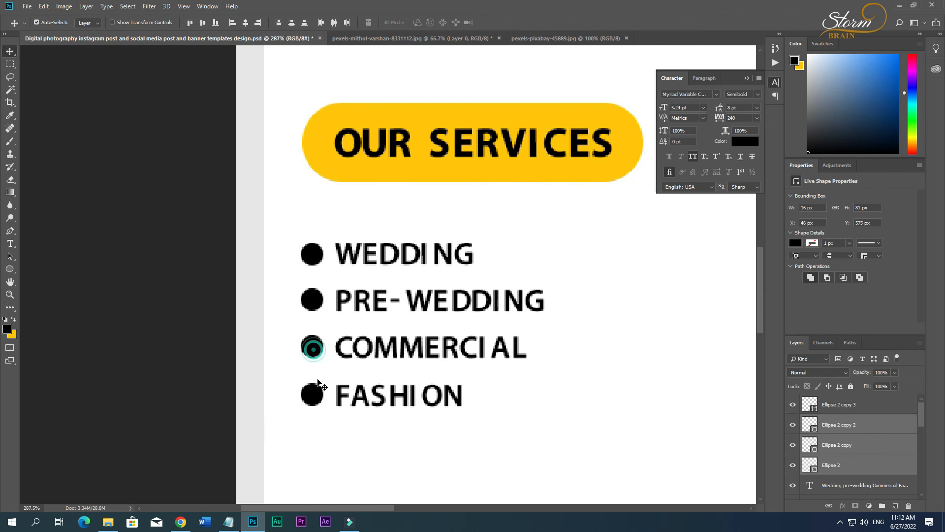
{"action": "left_click", "coordinate": [311, 393], "text": "shift"}
{"action": "left_click_drag", "start_coordinate": [310, 393], "coordinate": [313, 394]}
{"action": "key", "text": "ctrl+0"}
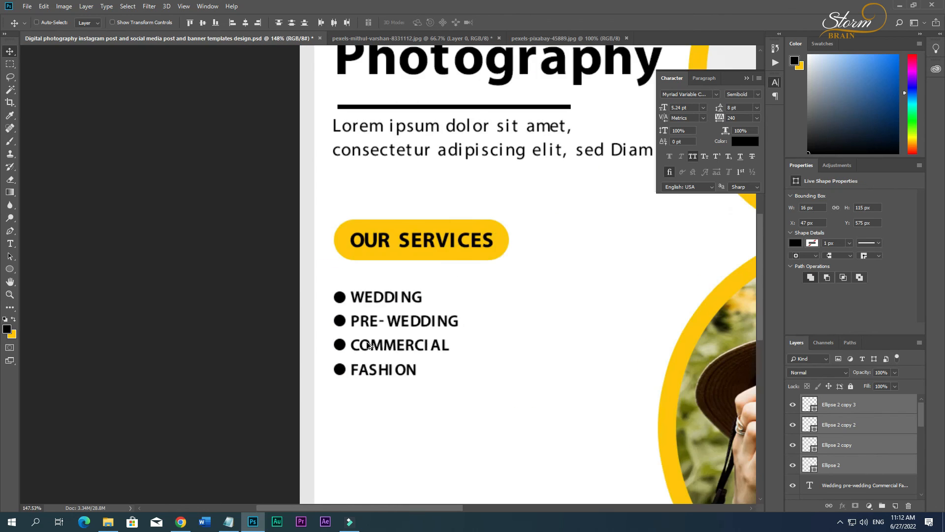
{"action": "left_click", "coordinate": [261, 349]}
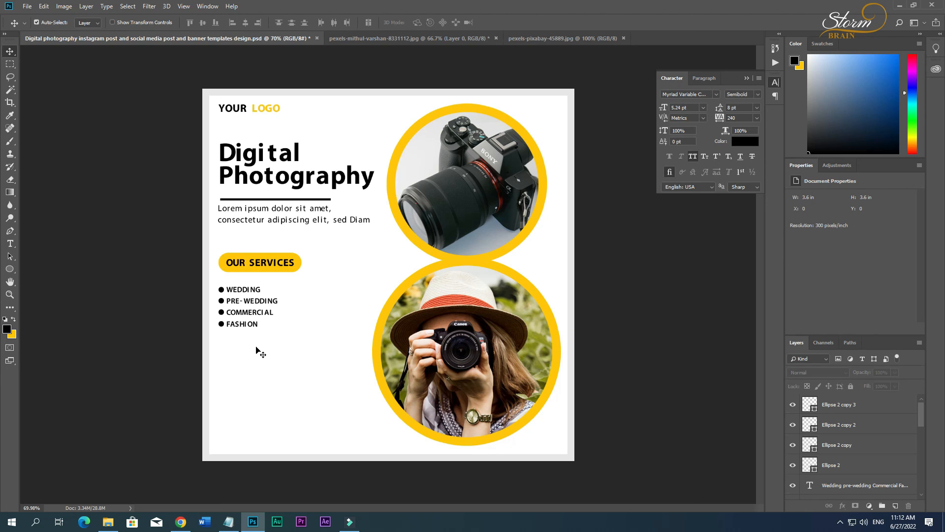
Copy the Contact Us line from the Notepad document and return to Photoshop.
{"action": "mouse_move", "coordinate": [256, 529]}
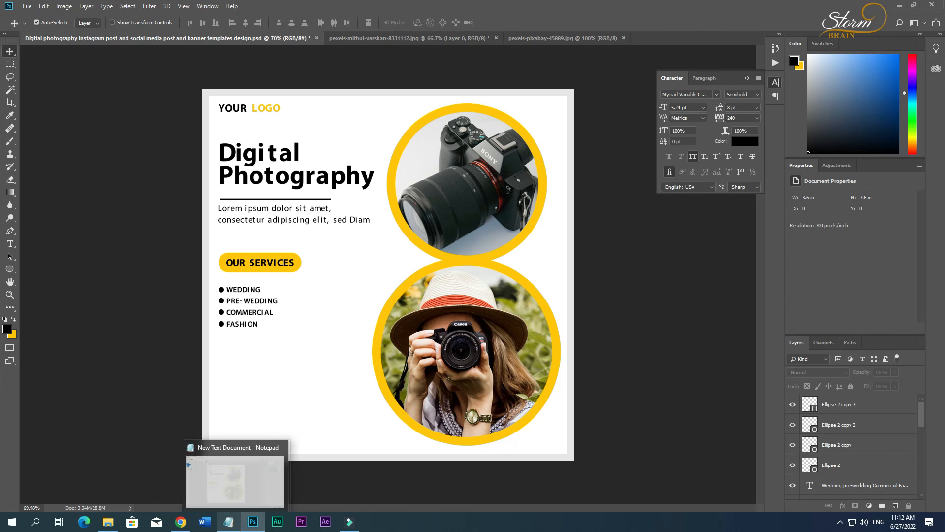
{"action": "left_click", "coordinate": [252, 523]}
{"action": "left_click", "coordinate": [4, 139]}
{"action": "left_click", "coordinate": [28, 132]}
{"action": "left_click_drag", "start_coordinate": [54, 131], "coordinate": [4, 133]}
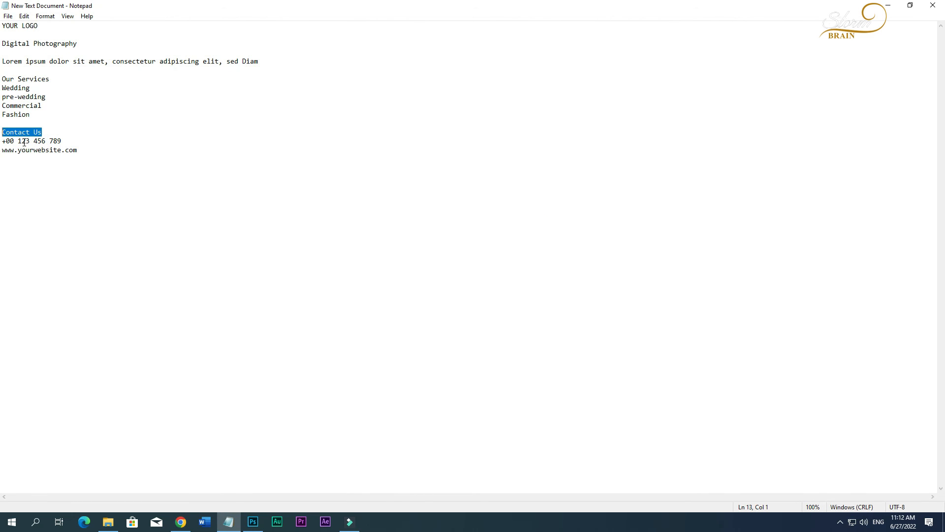
{"action": "left_click", "coordinate": [252, 522]}
Duplicate the Our Services pill and its text straight down below the services list.
{"action": "left_click", "coordinate": [268, 268]}
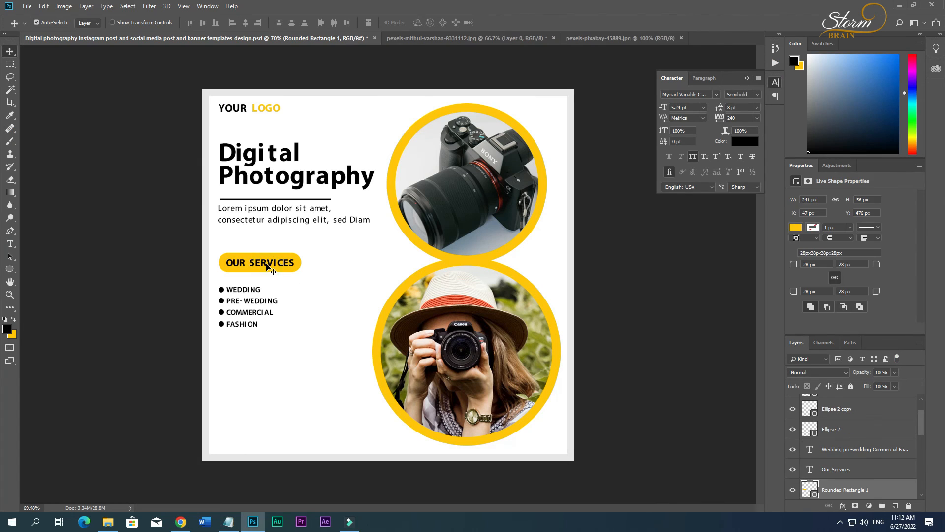
{"action": "left_click", "coordinate": [269, 268]}
{"action": "left_click", "coordinate": [264, 267]}
{"action": "left_click", "coordinate": [264, 264], "text": "shift"}
{"action": "left_click_drag", "start_coordinate": [261, 267], "coordinate": [261, 388]}
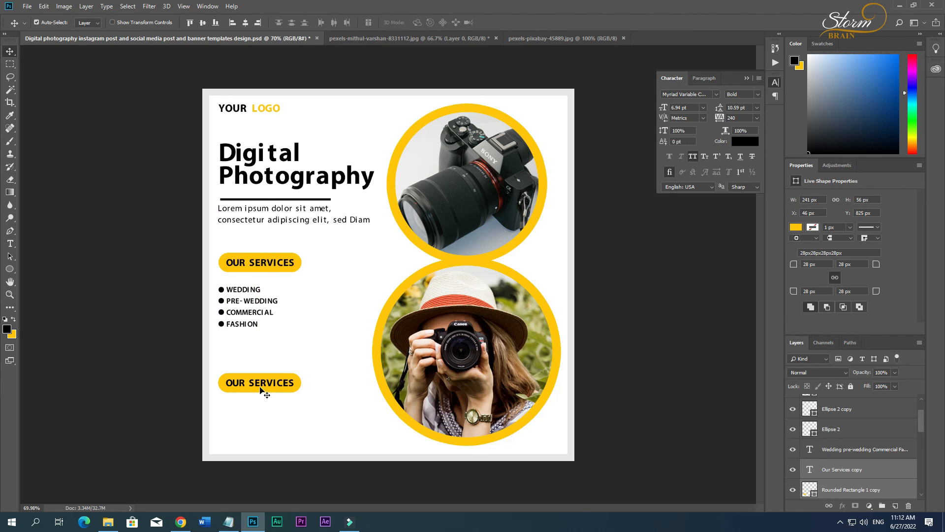
Replace the duplicated button's text with Contact Us and centre it on its pill.
{"action": "double_click", "coordinate": [260, 388]}
{"action": "type", "text": "CONTACT US"}
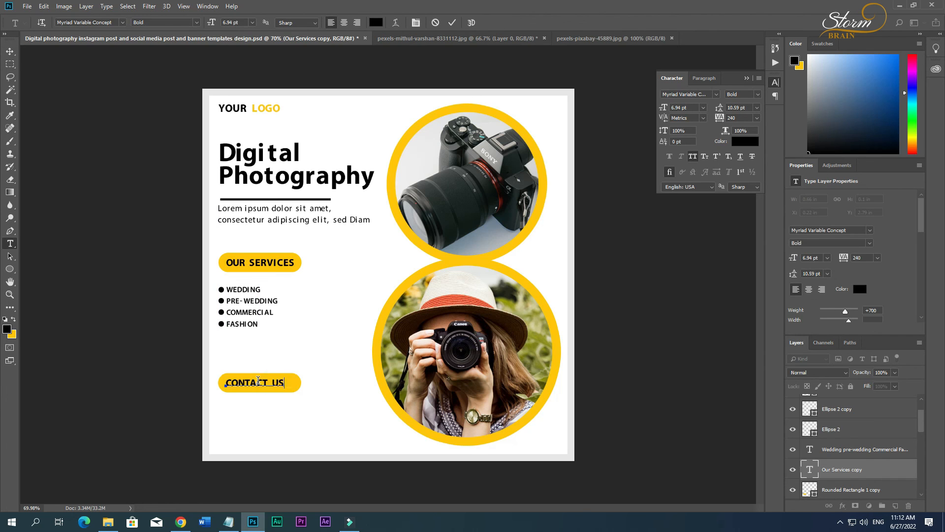
{"action": "key", "text": "ctrl+a"}
{"action": "left_click", "coordinate": [10, 52]}
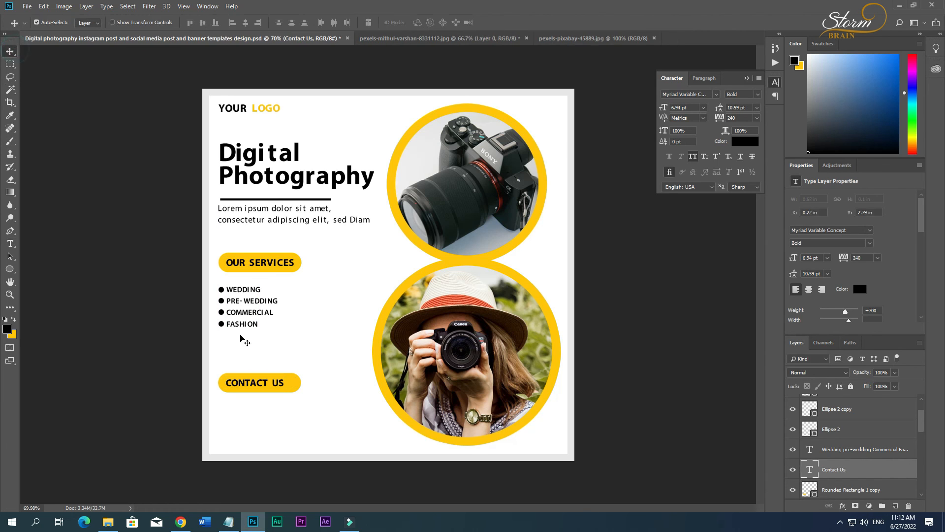
{"action": "left_click", "coordinate": [294, 381], "text": "shift"}
{"action": "left_click", "coordinate": [246, 23]}
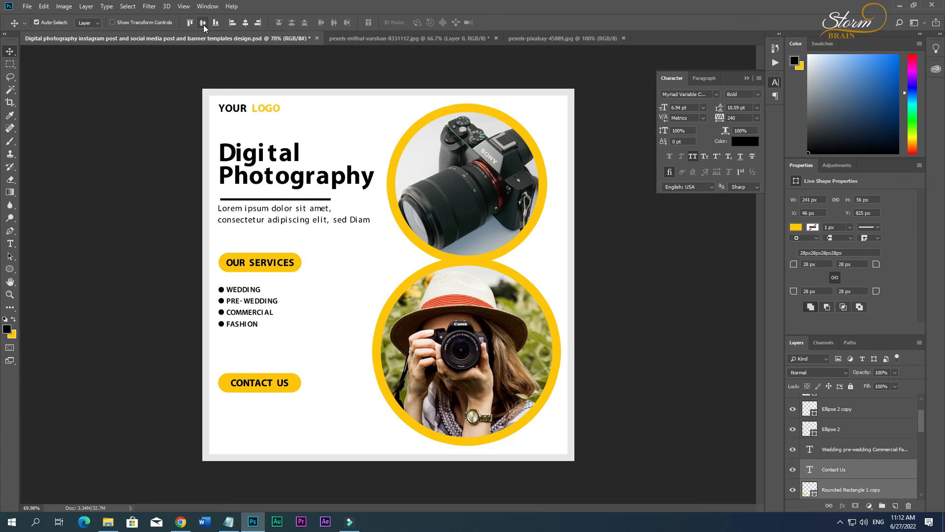
{"action": "left_click", "coordinate": [295, 411]}
Copy the phone number and website lines from the Notepad document and paste them in Photoshop as text below the Contact Us button.
{"action": "left_click", "coordinate": [228, 521]}
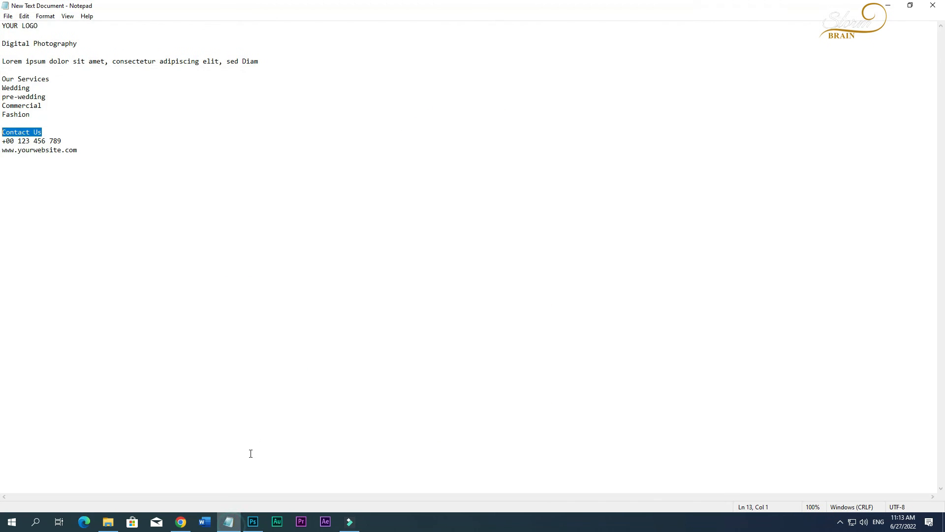
{"action": "left_click_drag", "start_coordinate": [103, 155], "coordinate": [3, 141]}
{"action": "right_click", "coordinate": [25, 144]}
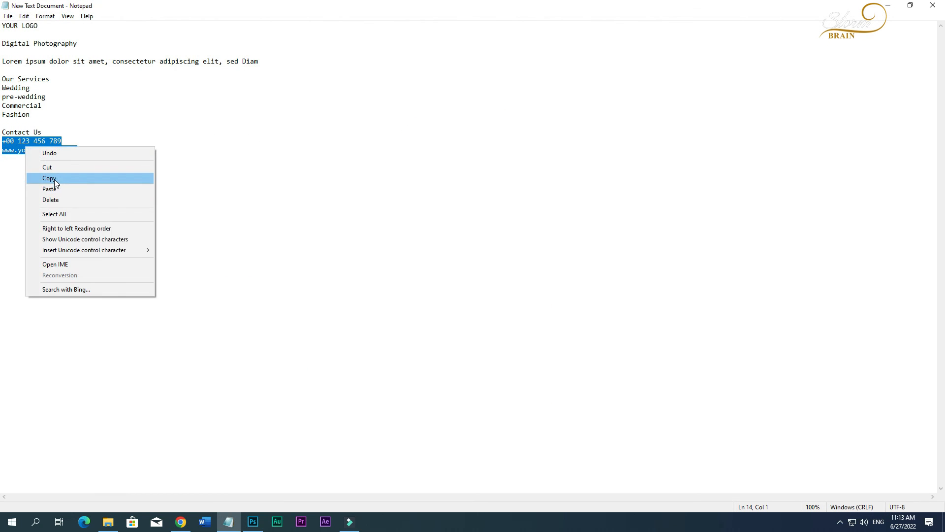
{"action": "left_click", "coordinate": [59, 178]}
{"action": "left_click", "coordinate": [253, 522]}
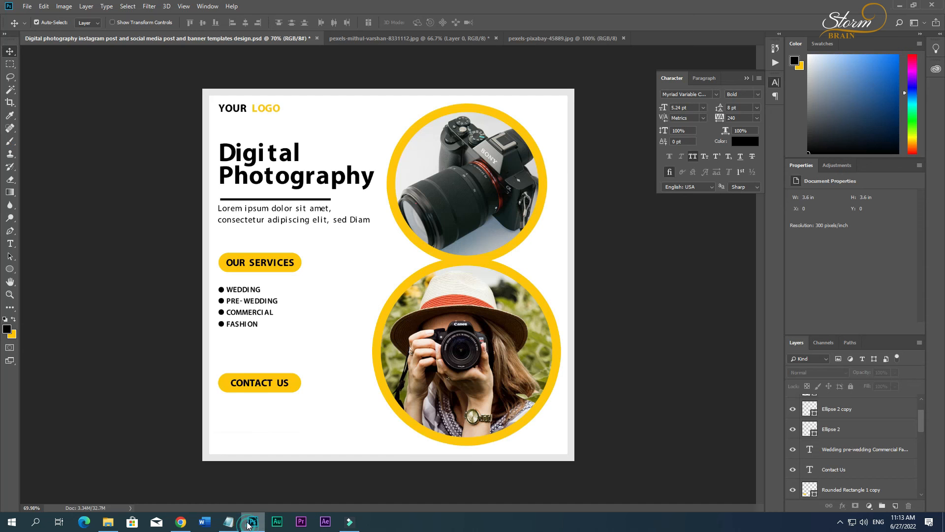
{"action": "left_click", "coordinate": [235, 420]}
{"action": "key", "text": "ctrl+v"}
Move the phone and website text up and left, aligned with the left edge of the Contact Us button.
{"action": "key", "text": "ctrl+a"}
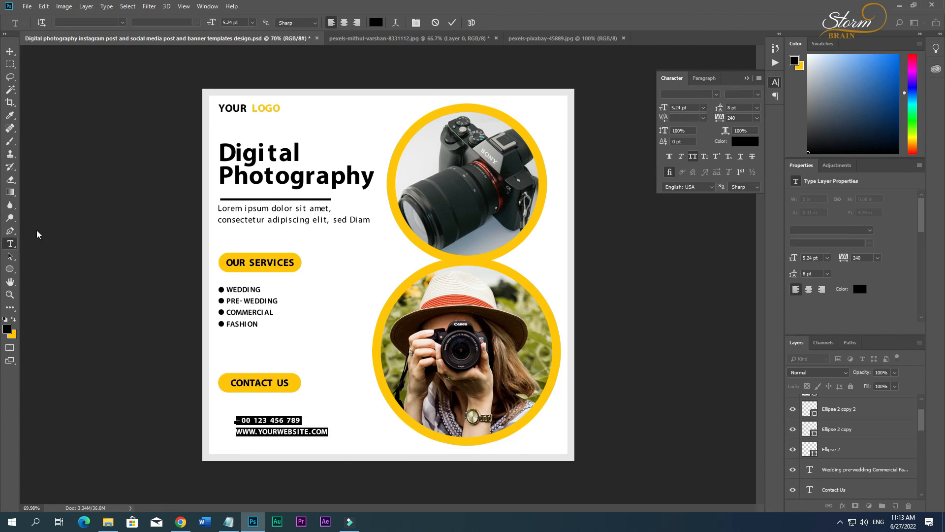
{"action": "left_click", "coordinate": [10, 52]}
{"action": "left_click_drag", "start_coordinate": [274, 441], "coordinate": [256, 432]}
{"action": "left_click", "coordinate": [344, 448]}
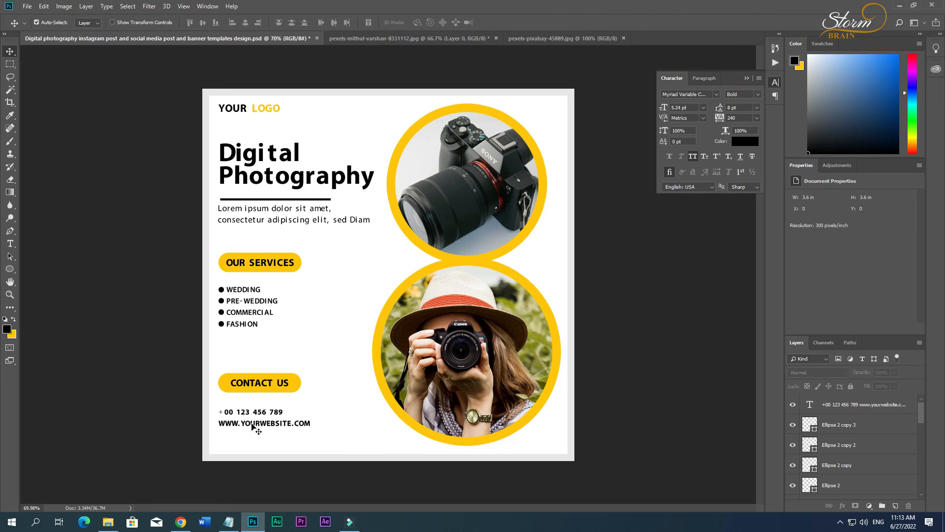
Nudge the phone and website text up slightly, closer to the Contact Us button.
{"action": "left_click", "coordinate": [254, 425]}
{"action": "key", "text": "Up"}
{"action": "key", "text": "Up"}
{"action": "key", "text": "Up"}
{"action": "key", "text": "Up"}
{"action": "key", "text": "Up"}
{"action": "key", "text": "Up"}
{"action": "key", "text": "Up"}
{"action": "key", "text": "Up"}
{"action": "key", "text": "Up"}
{"action": "key", "text": "Up"}
{"action": "key", "text": "Up"}
{"action": "key", "text": "Up"}
{"action": "key", "text": "Up"}
{"action": "key", "text": "Up"}
{"action": "key", "text": "Up"}
{"action": "key", "text": "Up"}
{"action": "key", "text": "Up"}
{"action": "key", "text": "Up"}
{"action": "key", "text": "Up"}
{"action": "key", "text": "Up"}
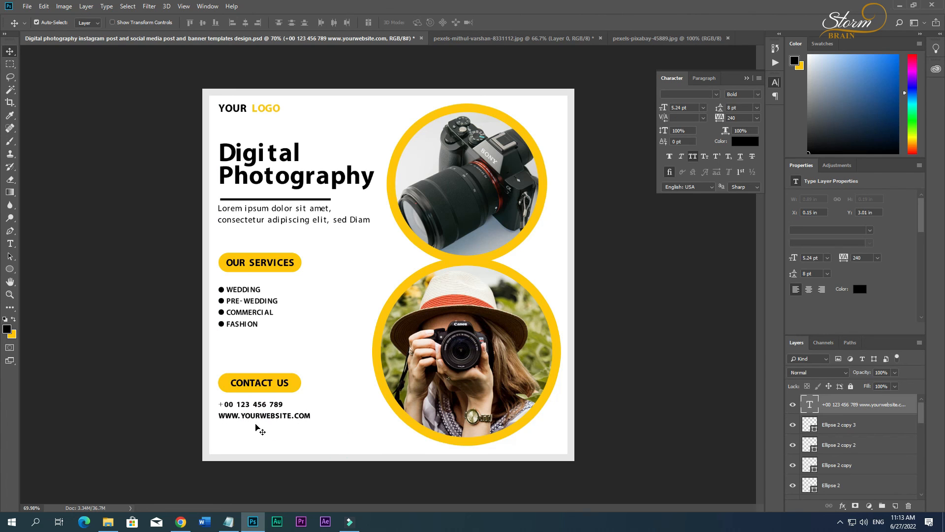
Make the plus sign in front of the phone number bold with Faux Bold and the Bold font style, and deselect the text layer.
{"action": "key", "text": "t"}
{"action": "left_click", "coordinate": [221, 404]}
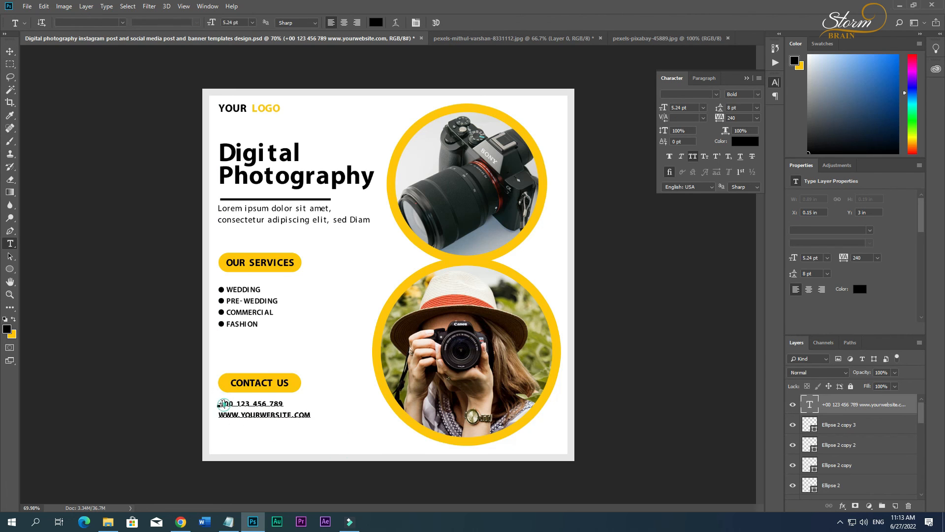
{"action": "left_click", "coordinate": [669, 156]}
{"action": "left_click", "coordinate": [199, 24]}
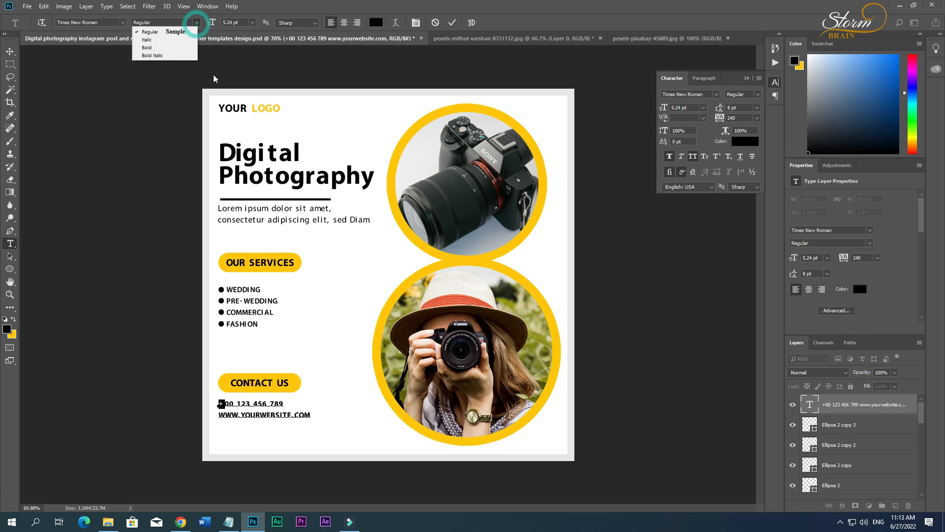
{"action": "left_click", "coordinate": [153, 46]}
{"action": "left_click", "coordinate": [196, 22]}
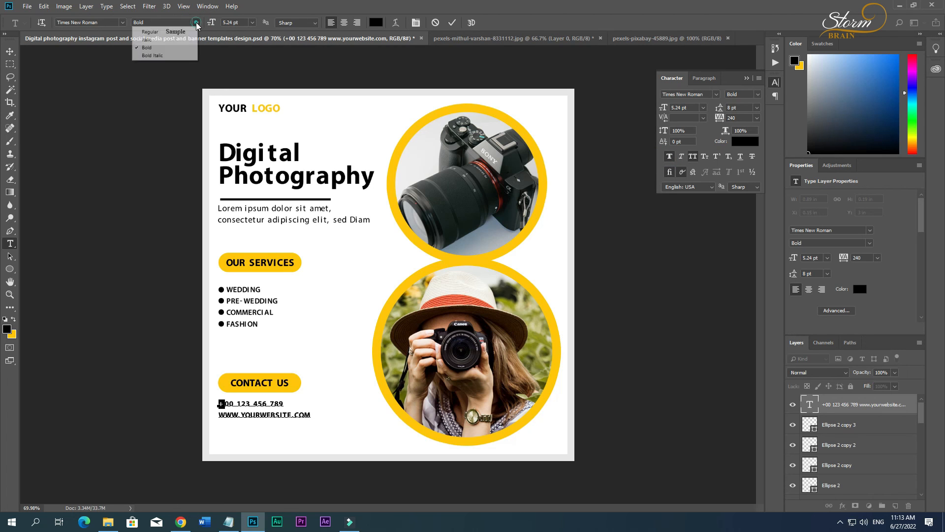
{"action": "left_click", "coordinate": [154, 47]}
{"action": "left_click", "coordinate": [10, 52]}
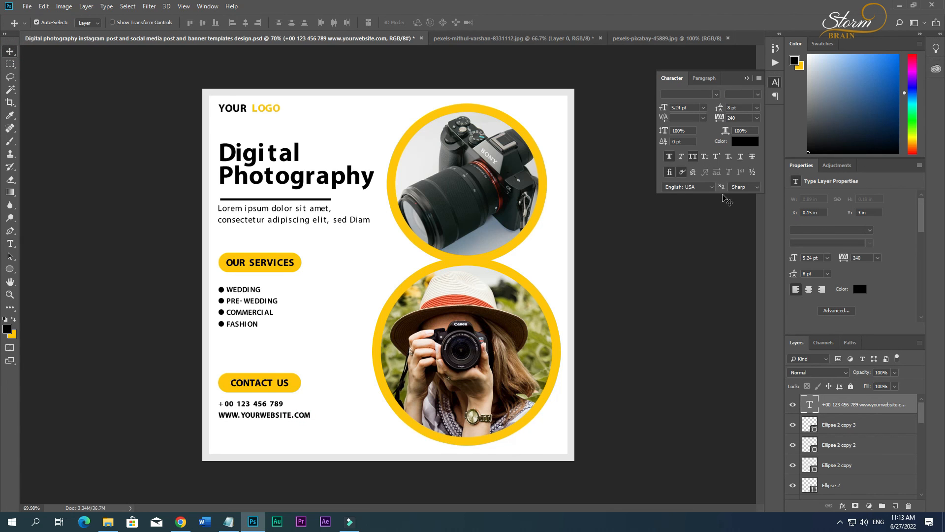
{"action": "left_click_drag", "start_coordinate": [258, 416], "coordinate": [258, 419]}
{"action": "left_click", "coordinate": [302, 434]}
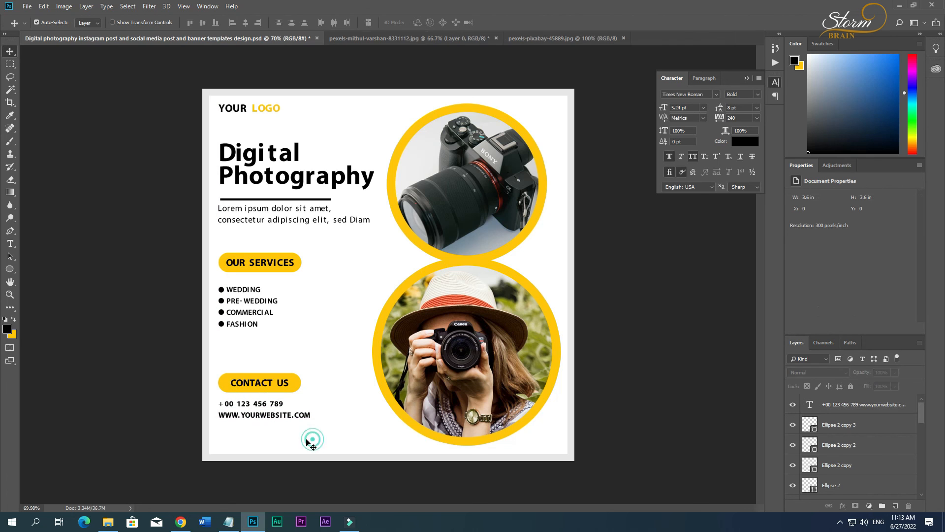